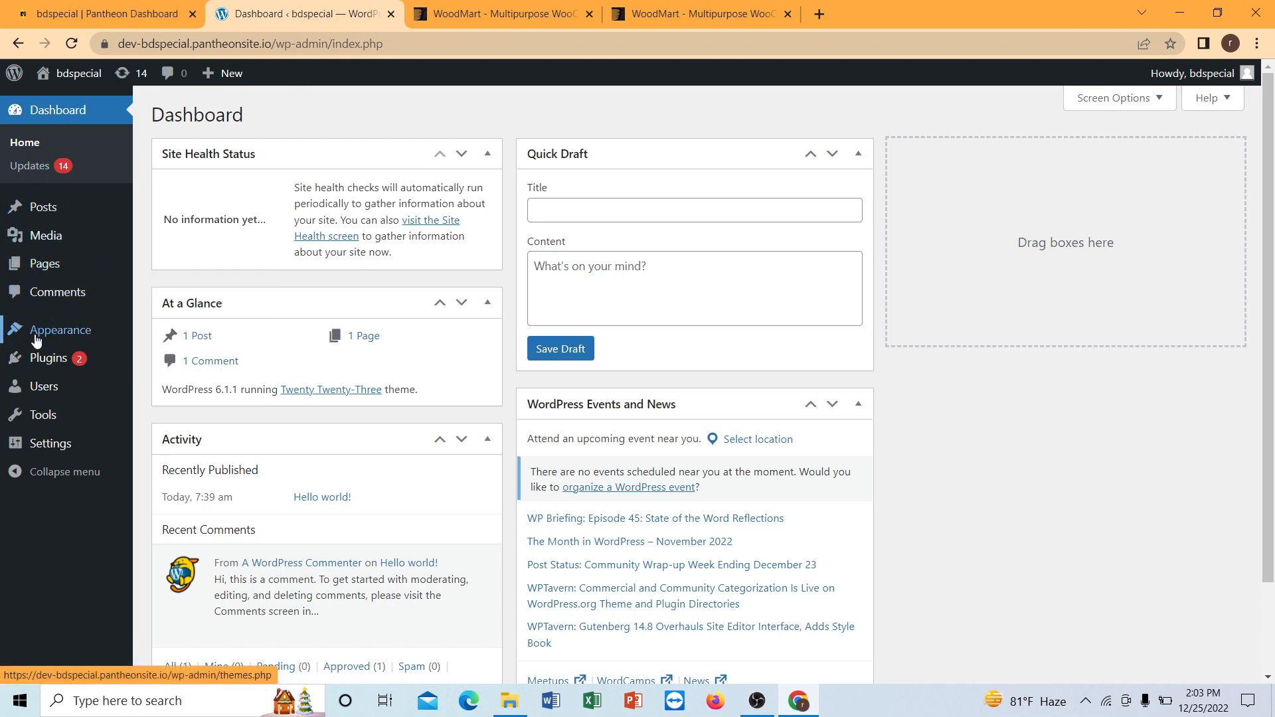
Open the page for adding new themes to the site.
{"action": "mouse_move", "coordinate": [40, 335]}
{"action": "left_click", "coordinate": [167, 334]}
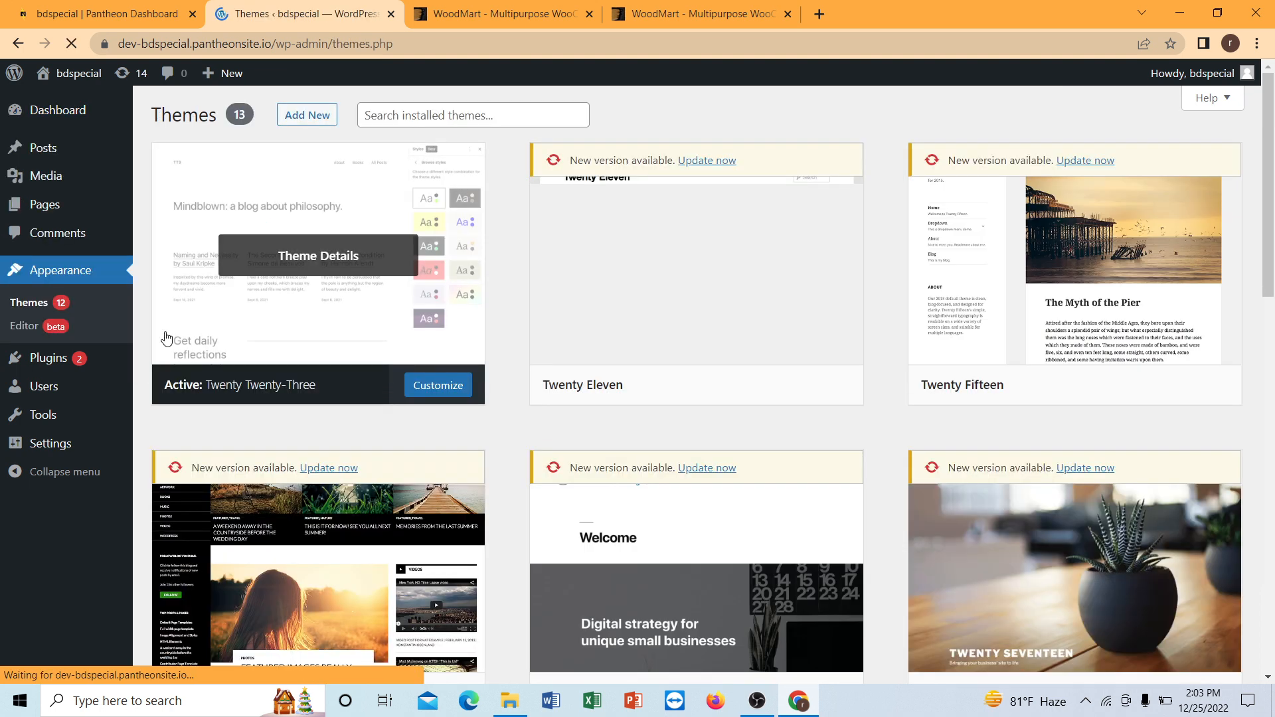
{"action": "left_click", "coordinate": [307, 116]}
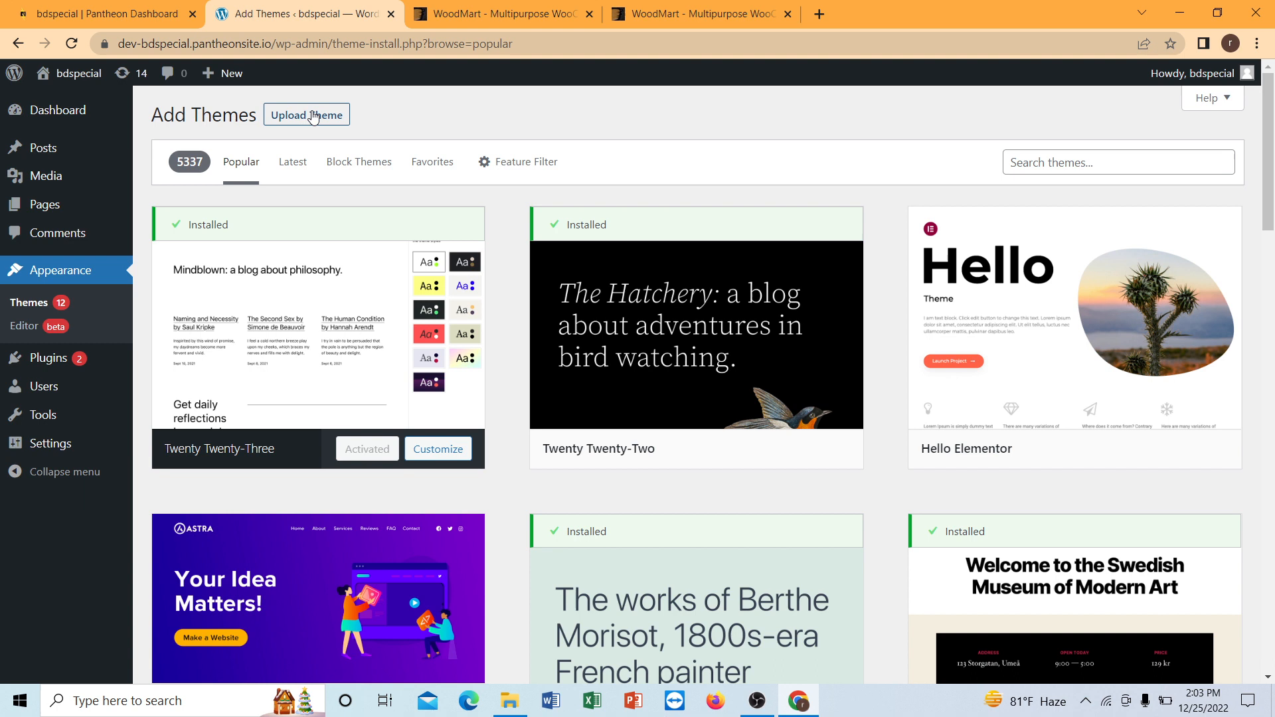
Browse the popular themes offered in the theme directory.
{"action": "scroll", "coordinate": [551, 232], "scroll_direction": "down", "scroll_amount": 5}
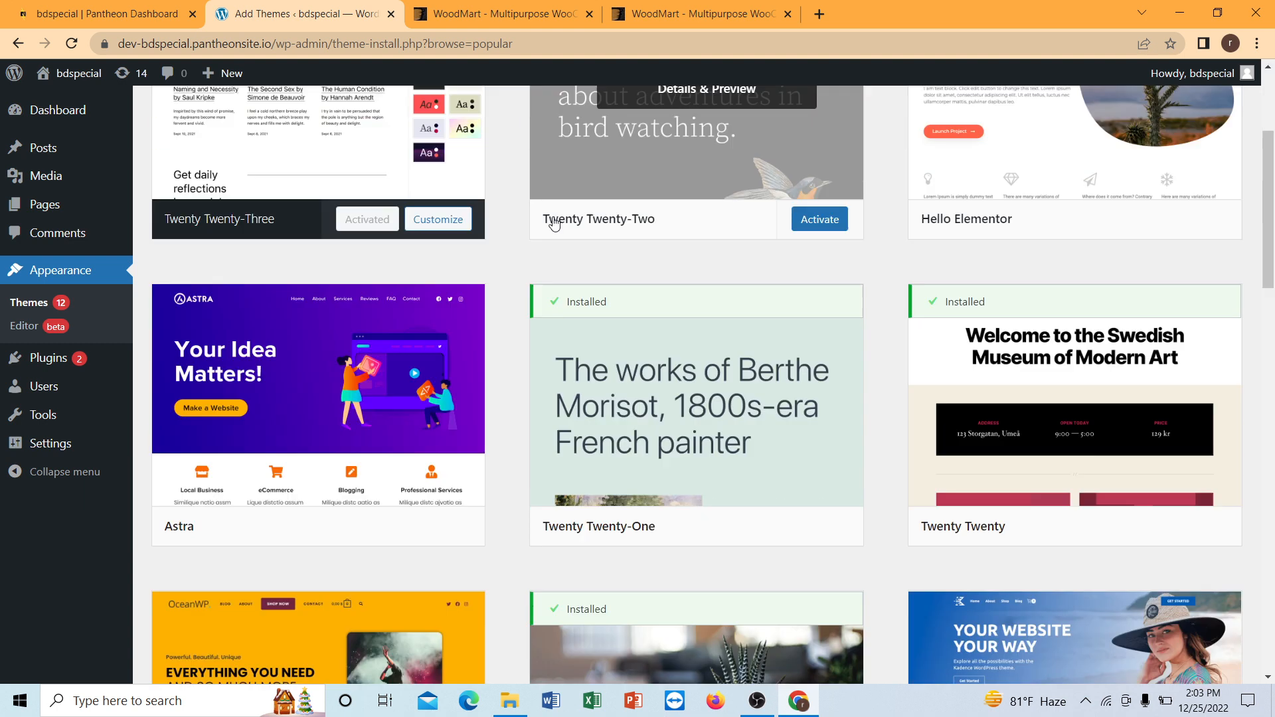
{"action": "scroll", "coordinate": [552, 224], "scroll_direction": "up", "scroll_amount": 5}
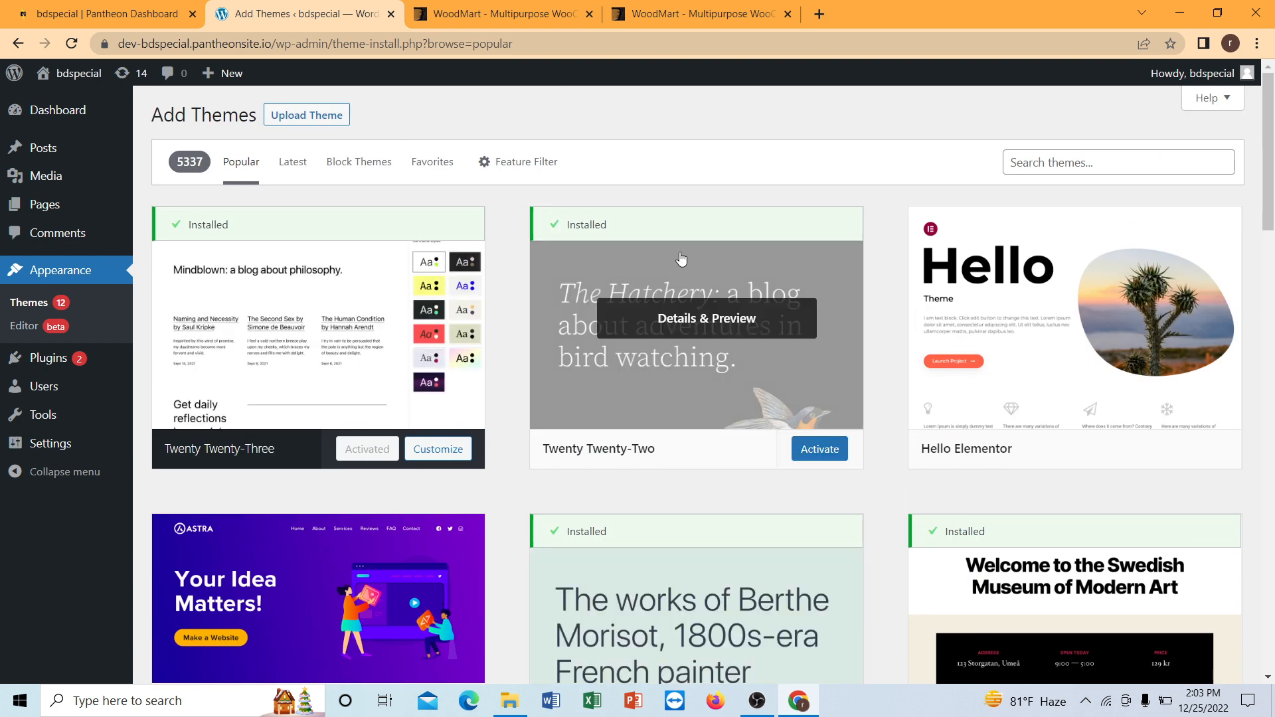
{"action": "scroll", "coordinate": [568, 265], "scroll_direction": "down", "scroll_amount": 1}
{"action": "scroll", "coordinate": [558, 270], "scroll_direction": "down", "scroll_amount": 1}
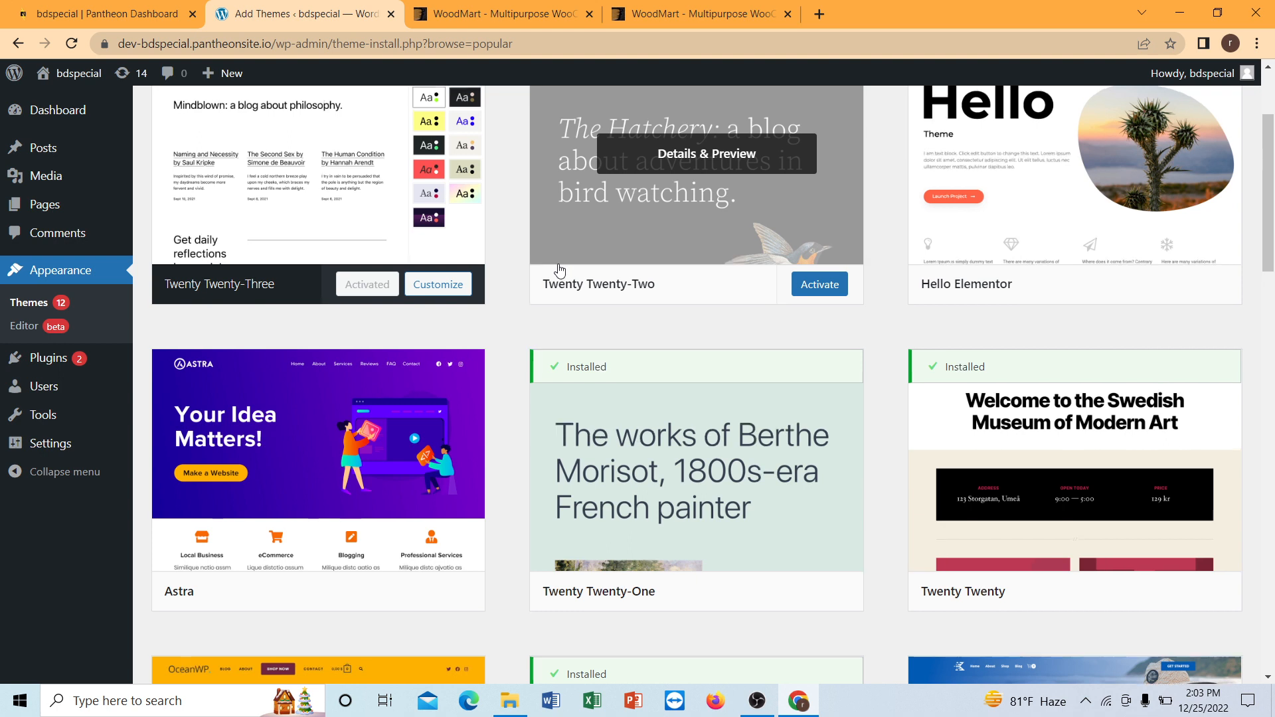
{"action": "scroll", "coordinate": [516, 279], "scroll_direction": "up", "scroll_amount": 2}
{"action": "scroll", "coordinate": [366, 324], "scroll_direction": "down", "scroll_amount": 1}
{"action": "scroll", "coordinate": [369, 326], "scroll_direction": "down", "scroll_amount": 4}
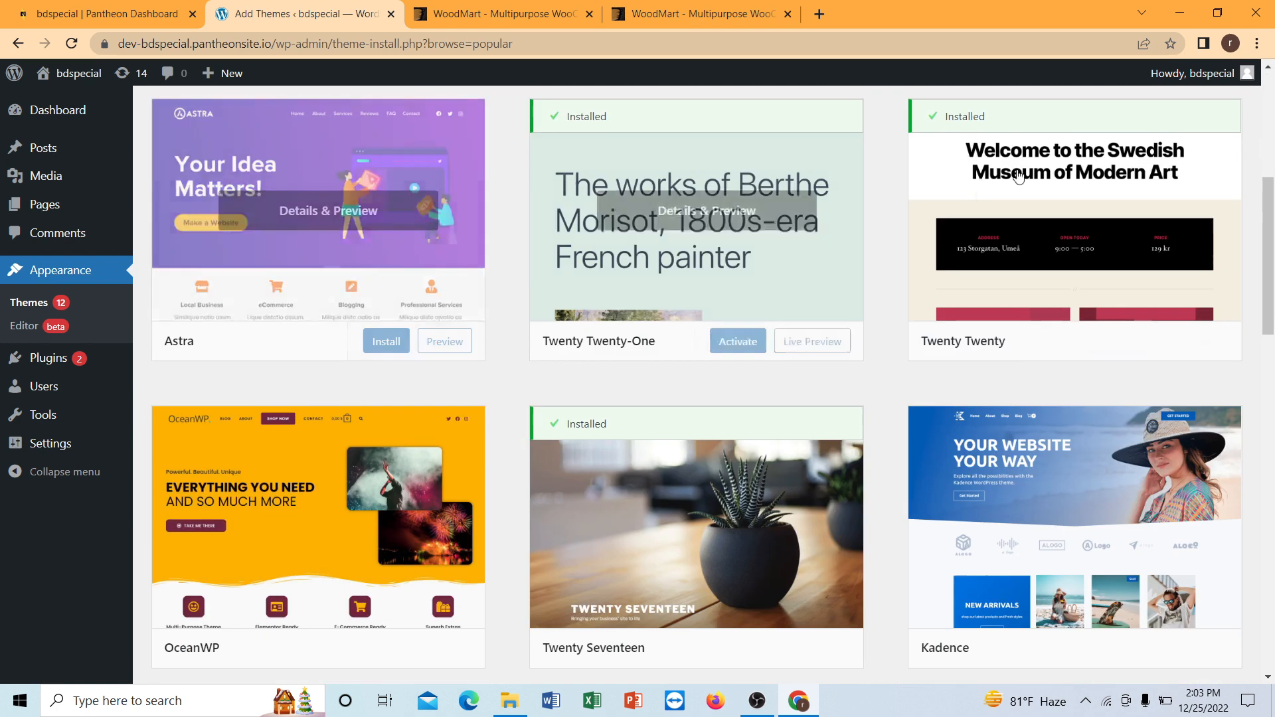
{"action": "scroll", "coordinate": [731, 246], "scroll_direction": "up", "scroll_amount": 5}
{"action": "scroll", "coordinate": [1090, 148], "scroll_direction": "down", "scroll_amount": 3}
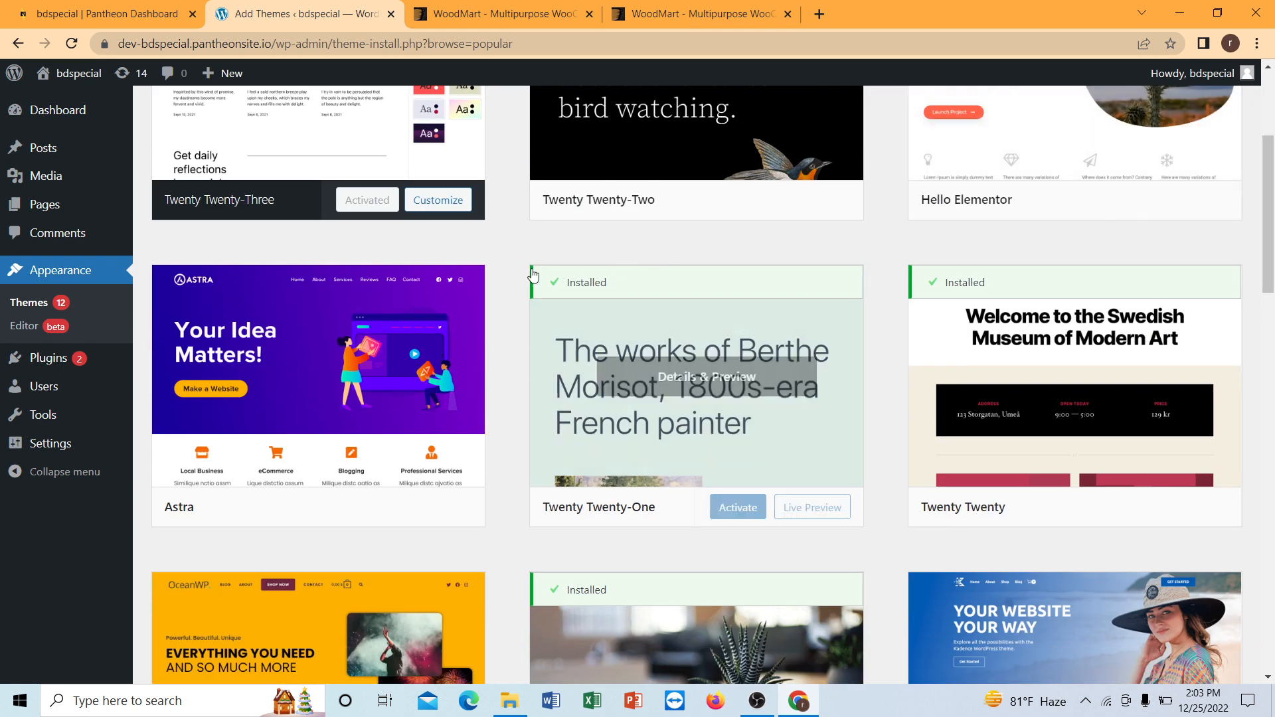
{"action": "scroll", "coordinate": [262, 177], "scroll_direction": "up", "scroll_amount": 3}
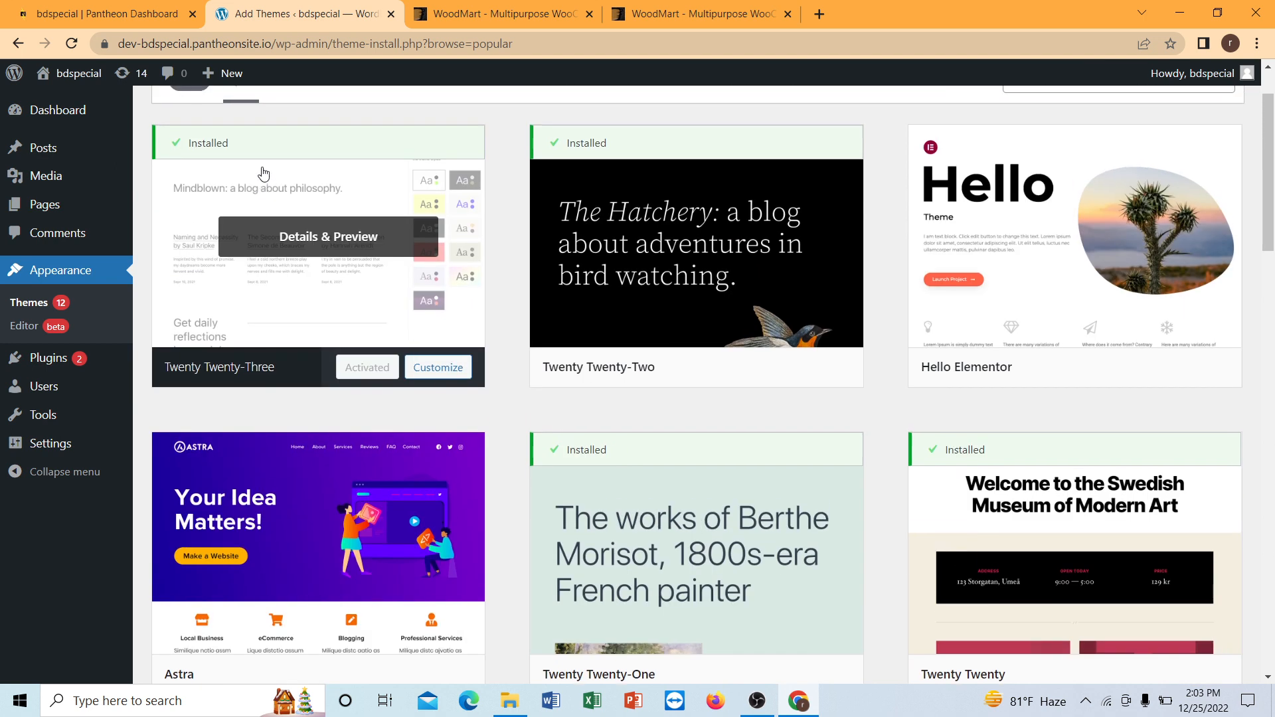
Upload woodmart.zip from the WoodMart folder inside Downloads > MY THEME and start its installation.
{"action": "left_click", "coordinate": [297, 124]}
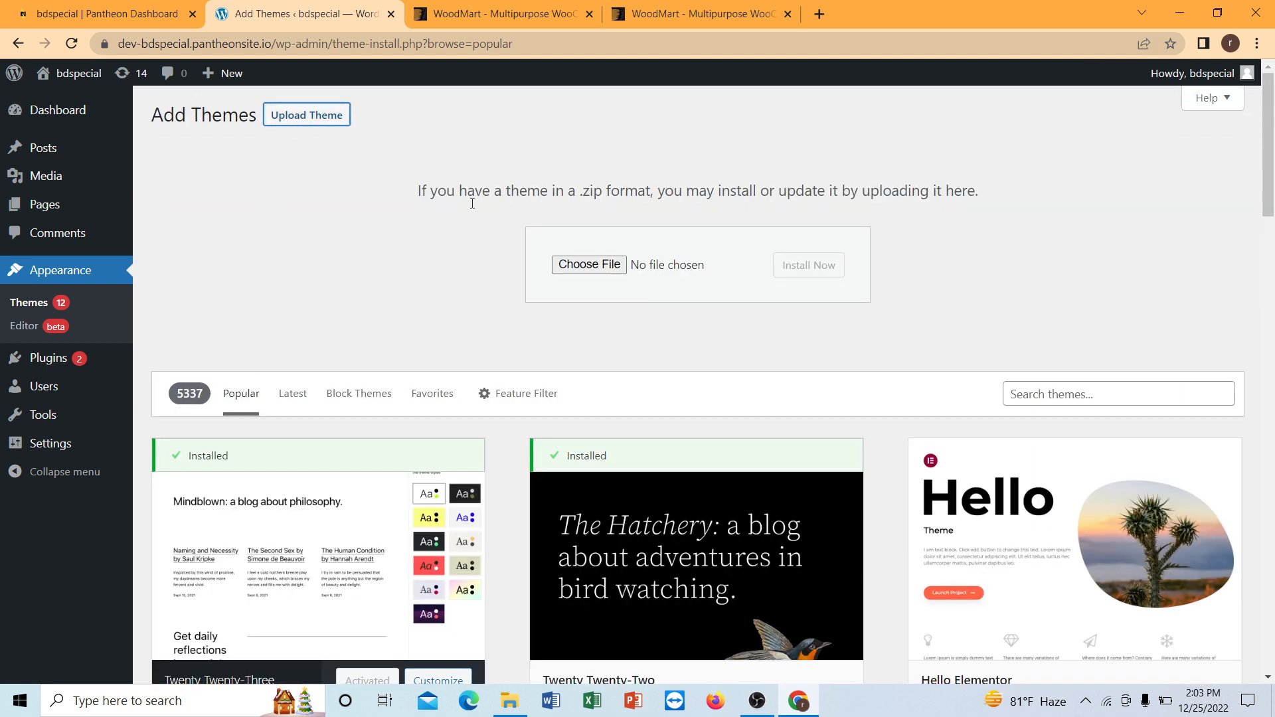
{"action": "left_click", "coordinate": [591, 267]}
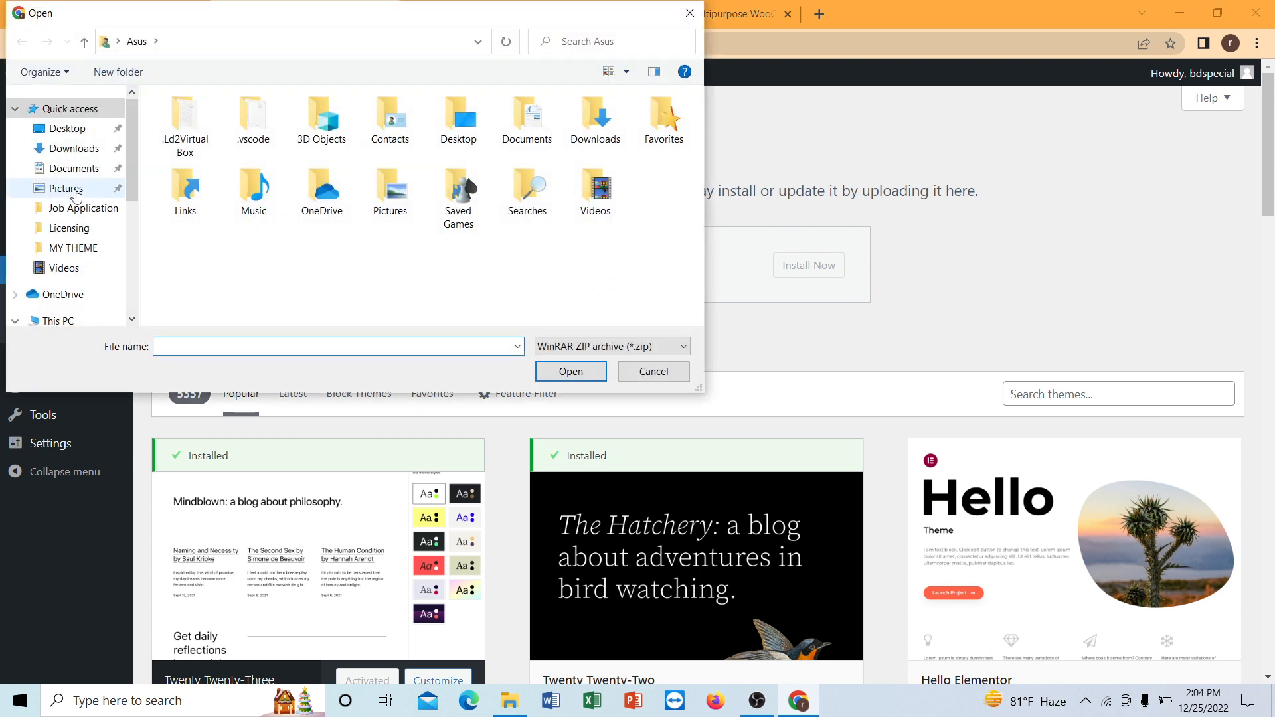
{"action": "left_click", "coordinate": [93, 151]}
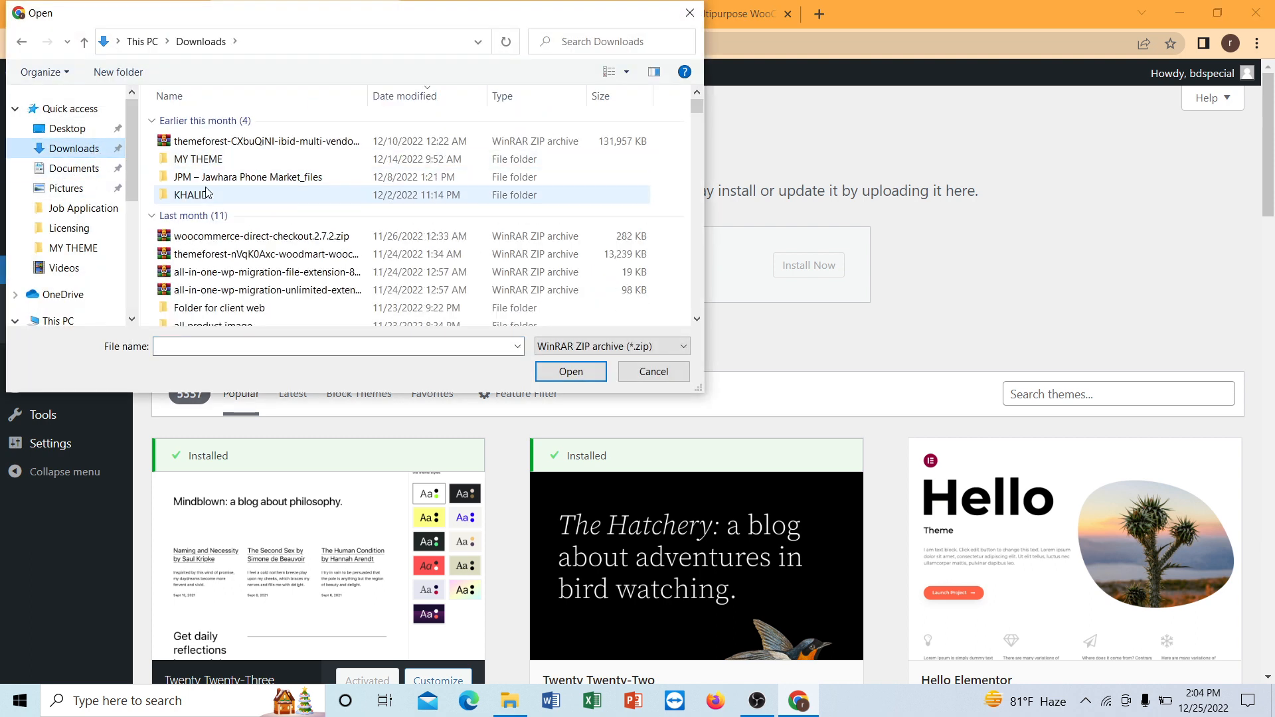
{"action": "double_click", "coordinate": [214, 162]}
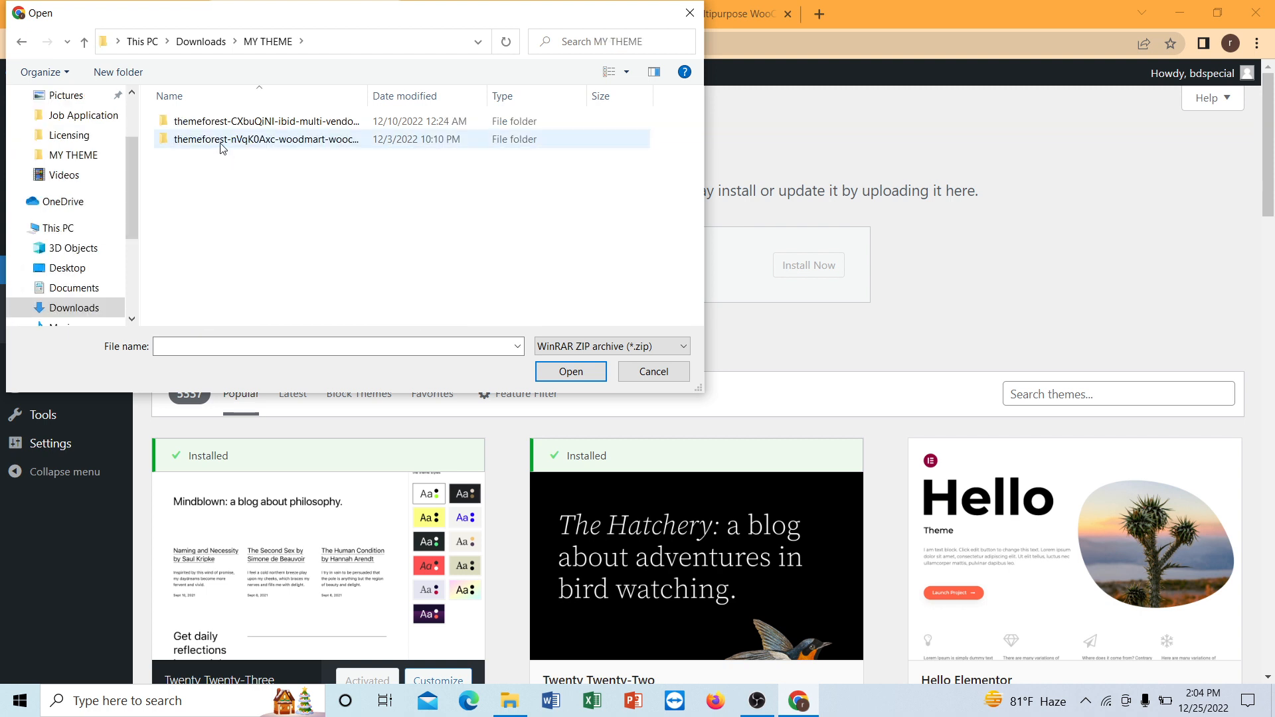
{"action": "double_click", "coordinate": [221, 142]}
{"action": "left_click", "coordinate": [219, 142]}
{"action": "left_click", "coordinate": [568, 376]}
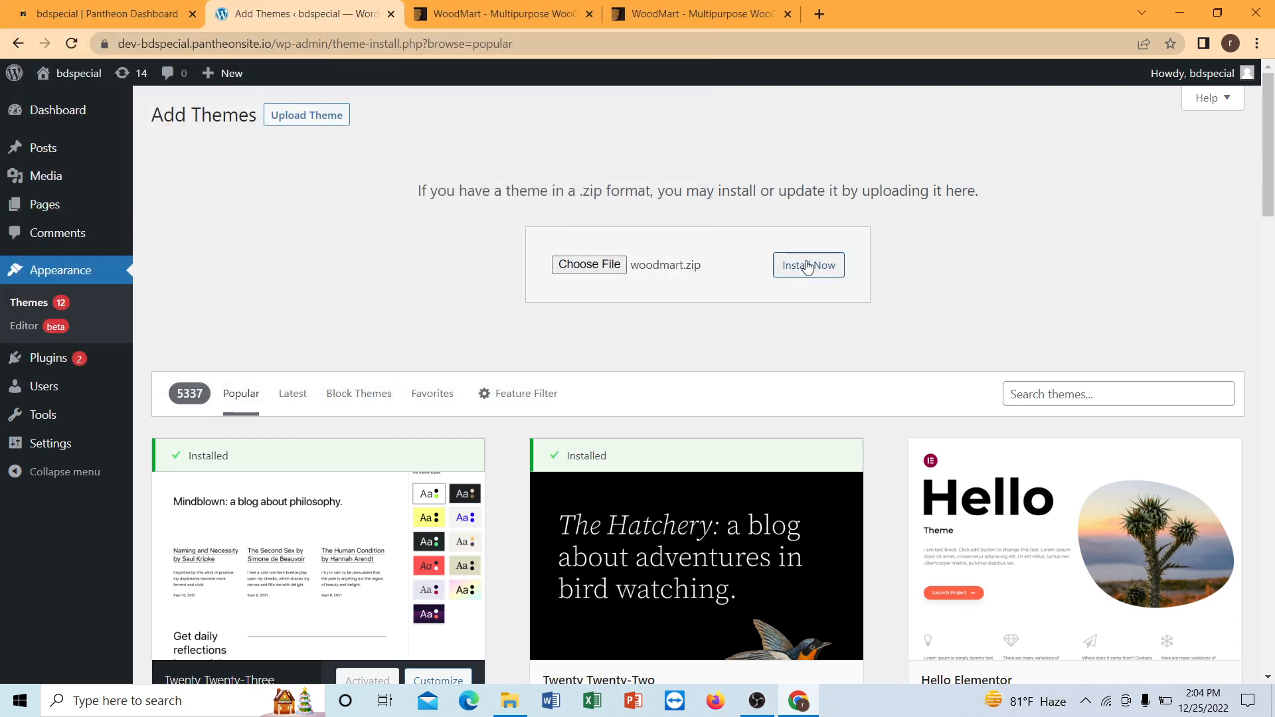
{"action": "left_click", "coordinate": [807, 266]}
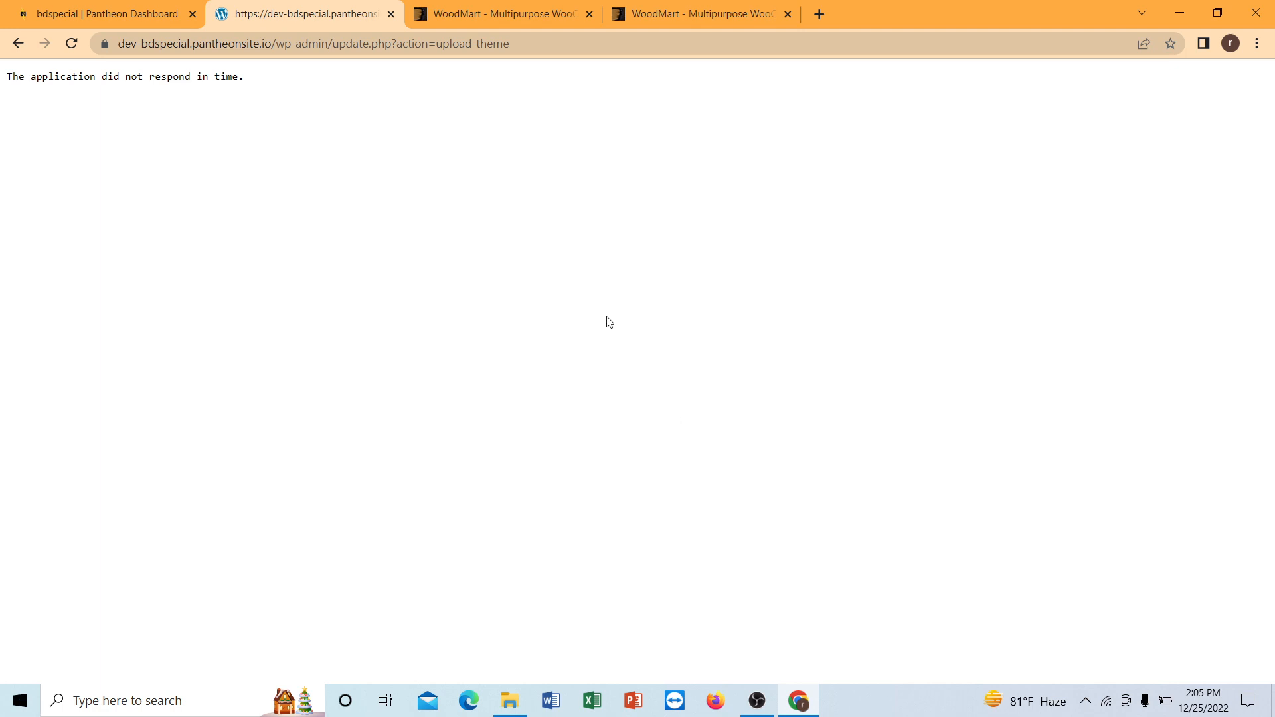
Return to the theme upload form and retry installing woodmart.zip.
{"action": "left_click", "coordinate": [10, 44]}
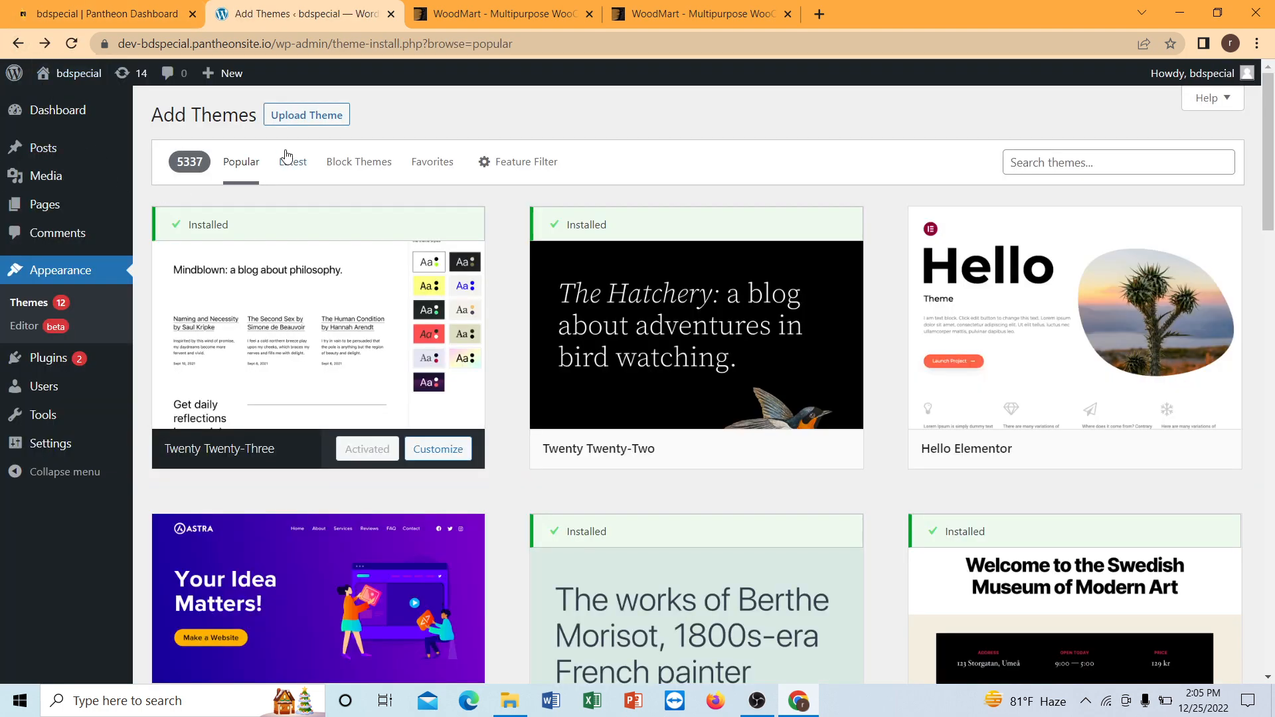
{"action": "left_click", "coordinate": [307, 118]}
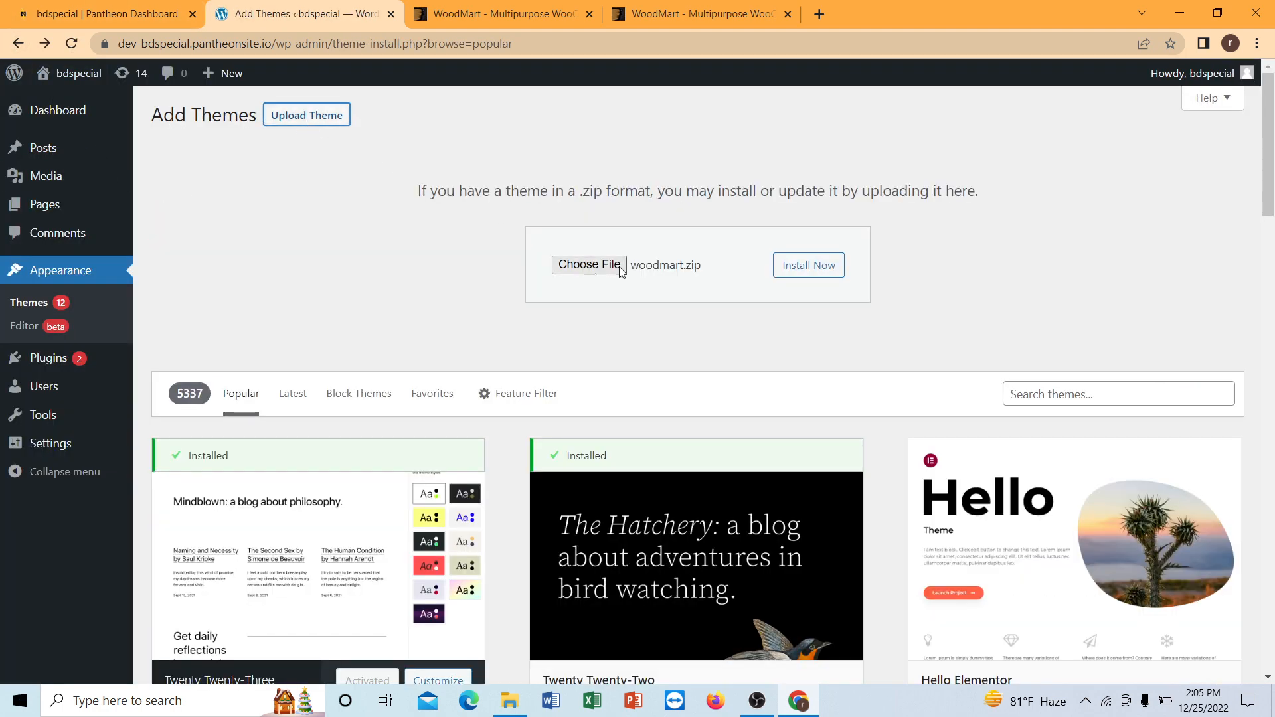
{"action": "left_click", "coordinate": [790, 272]}
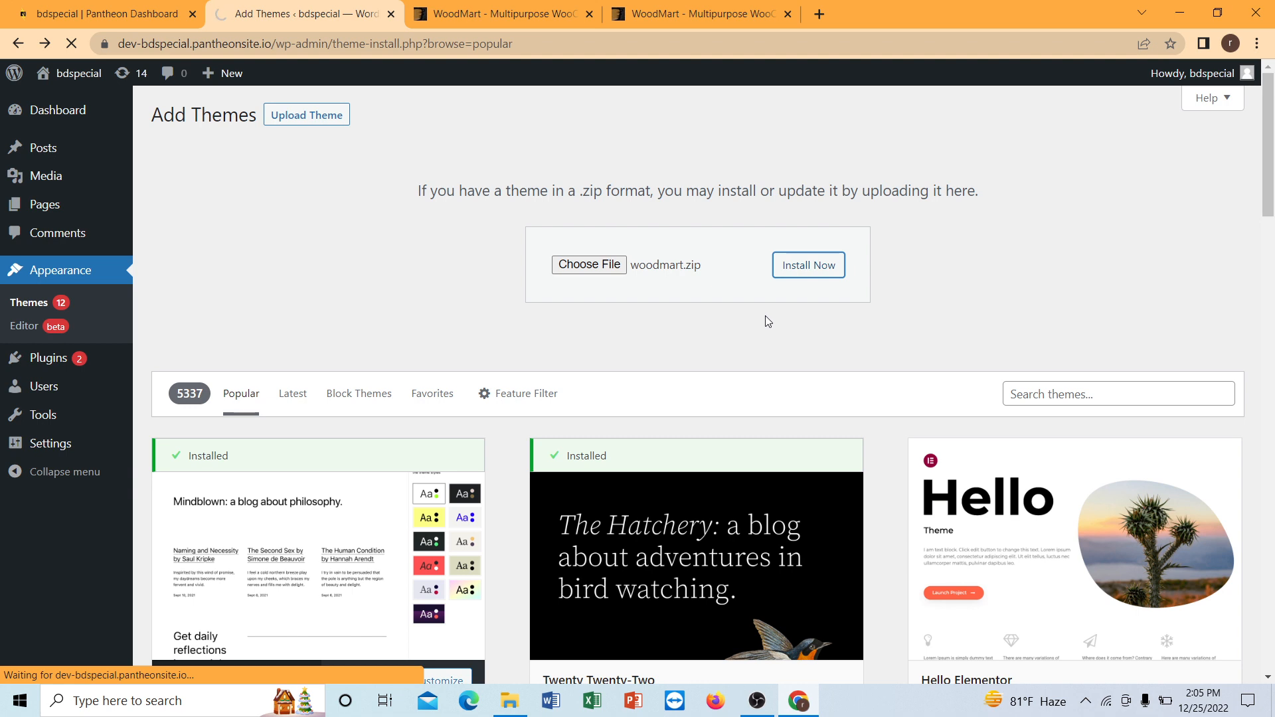
{"action": "left_click", "coordinate": [750, 705]}
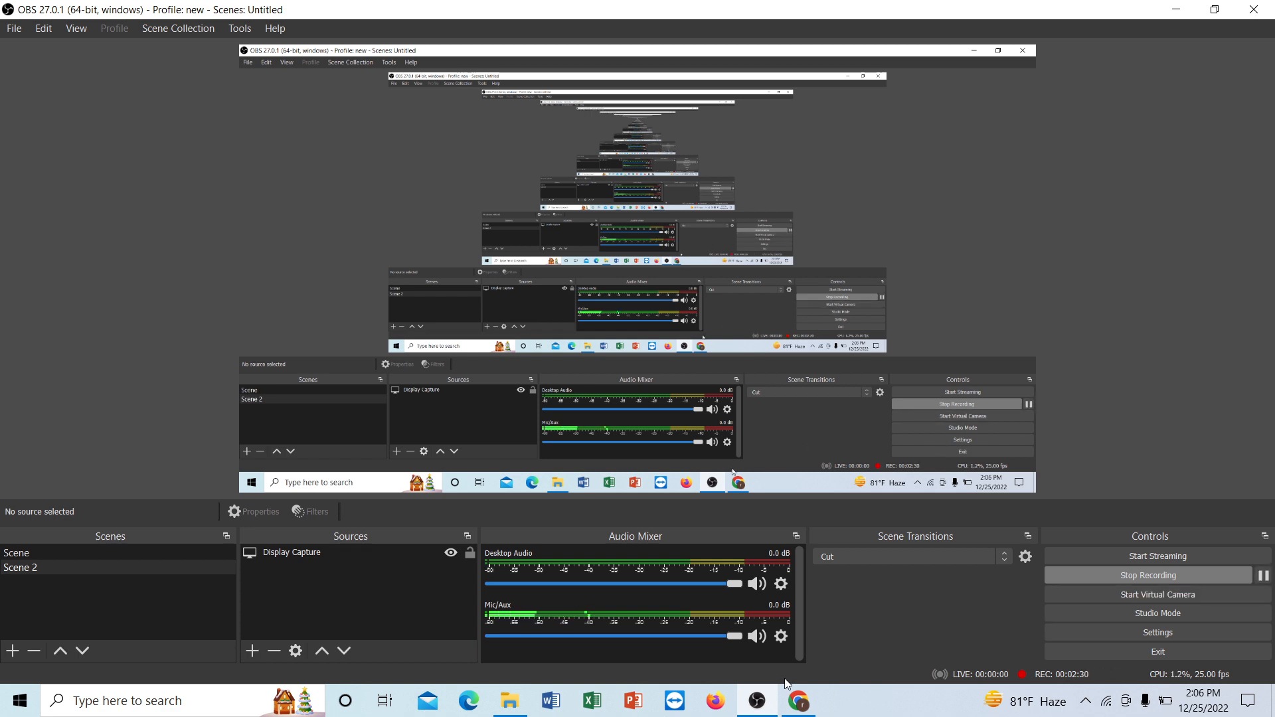
{"action": "left_click", "coordinate": [757, 700]}
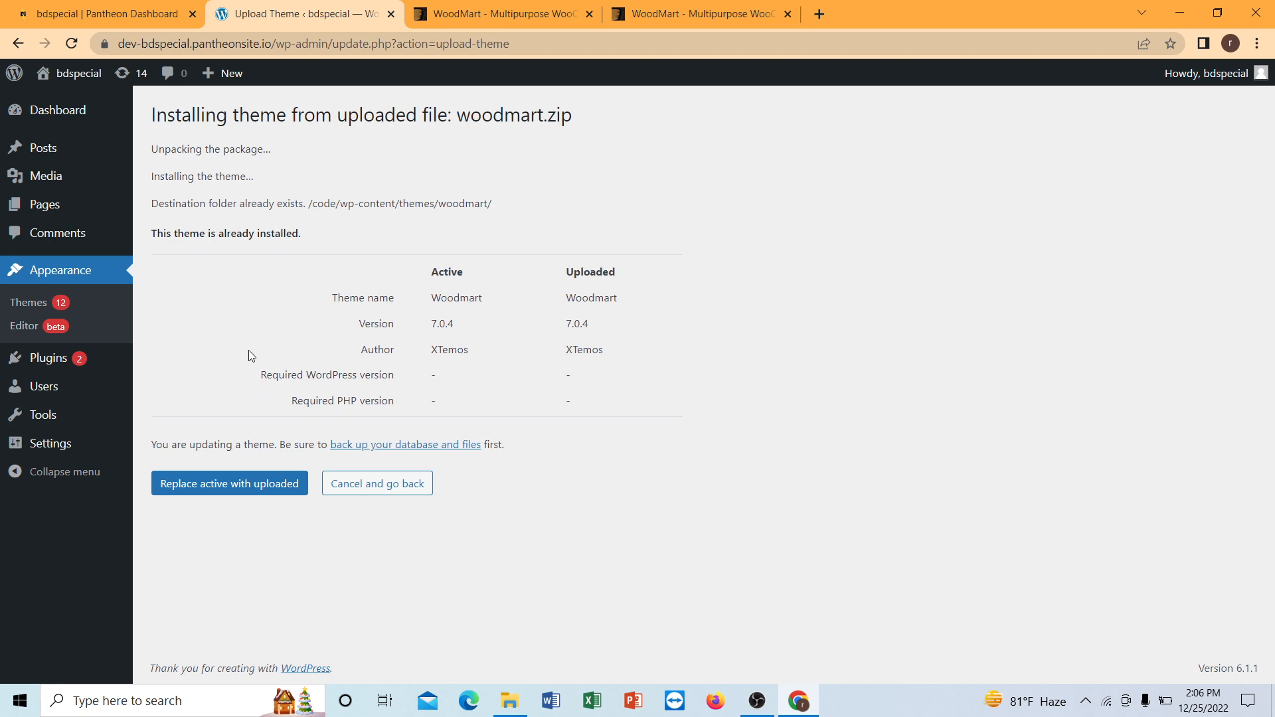
Replace the existing Woodmart theme with the uploaded copy and activate it.
{"action": "left_click", "coordinate": [248, 495]}
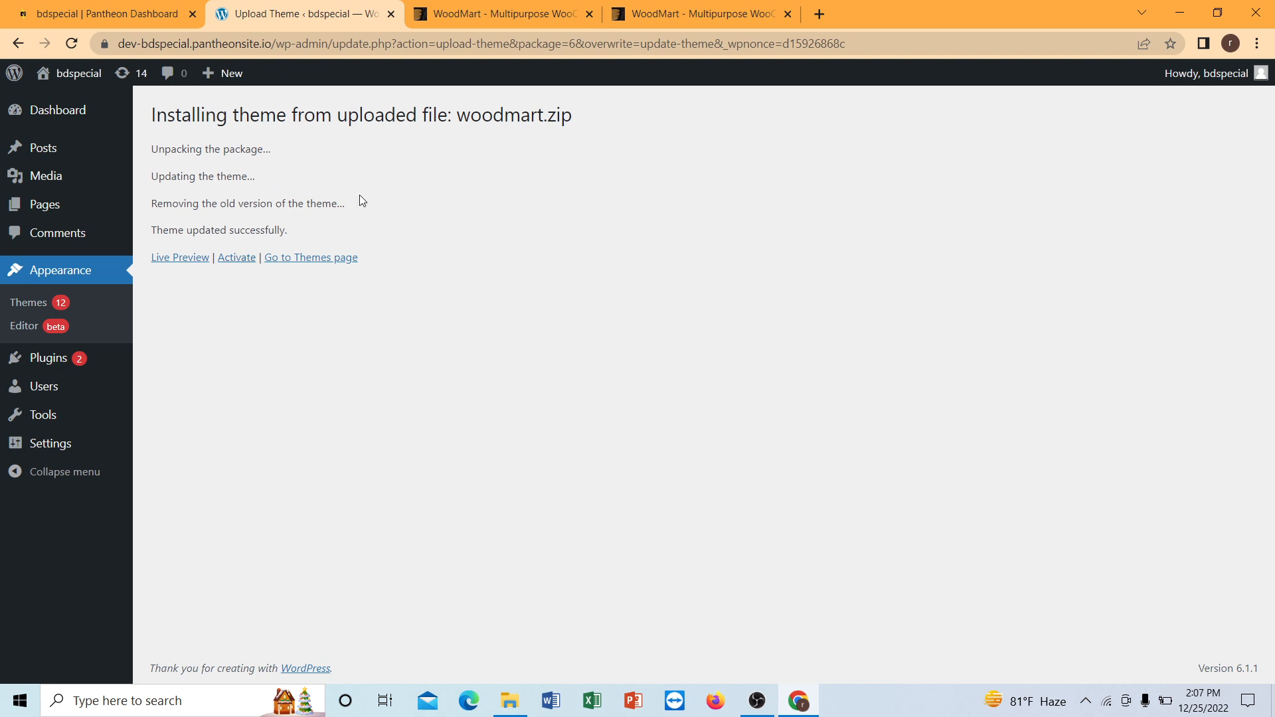
{"action": "left_click", "coordinate": [243, 263]}
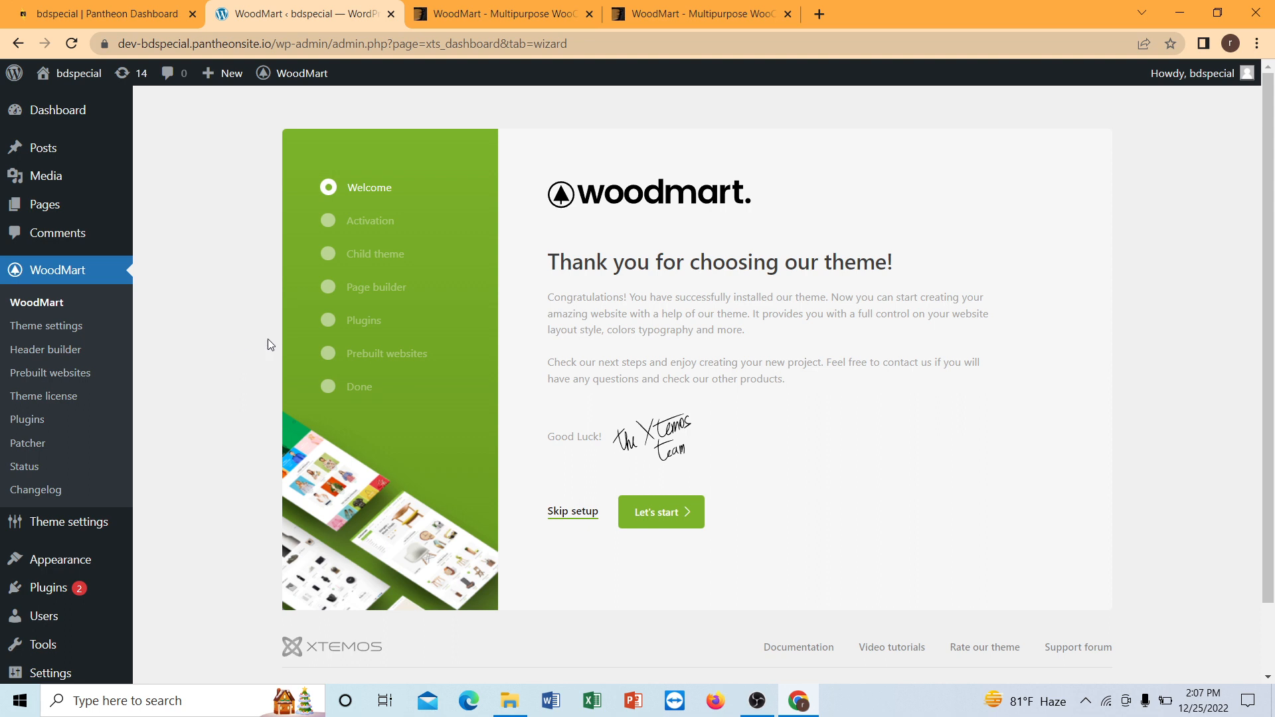
{"action": "scroll", "coordinate": [259, 340], "scroll_direction": "down", "scroll_amount": 2}
{"action": "scroll", "coordinate": [256, 339], "scroll_direction": "up", "scroll_amount": 2}
Begin the plugin installation from the dashboard notice and install Elementor, Woodmart Core and Slider Revolution.
{"action": "left_click", "coordinate": [63, 110]}
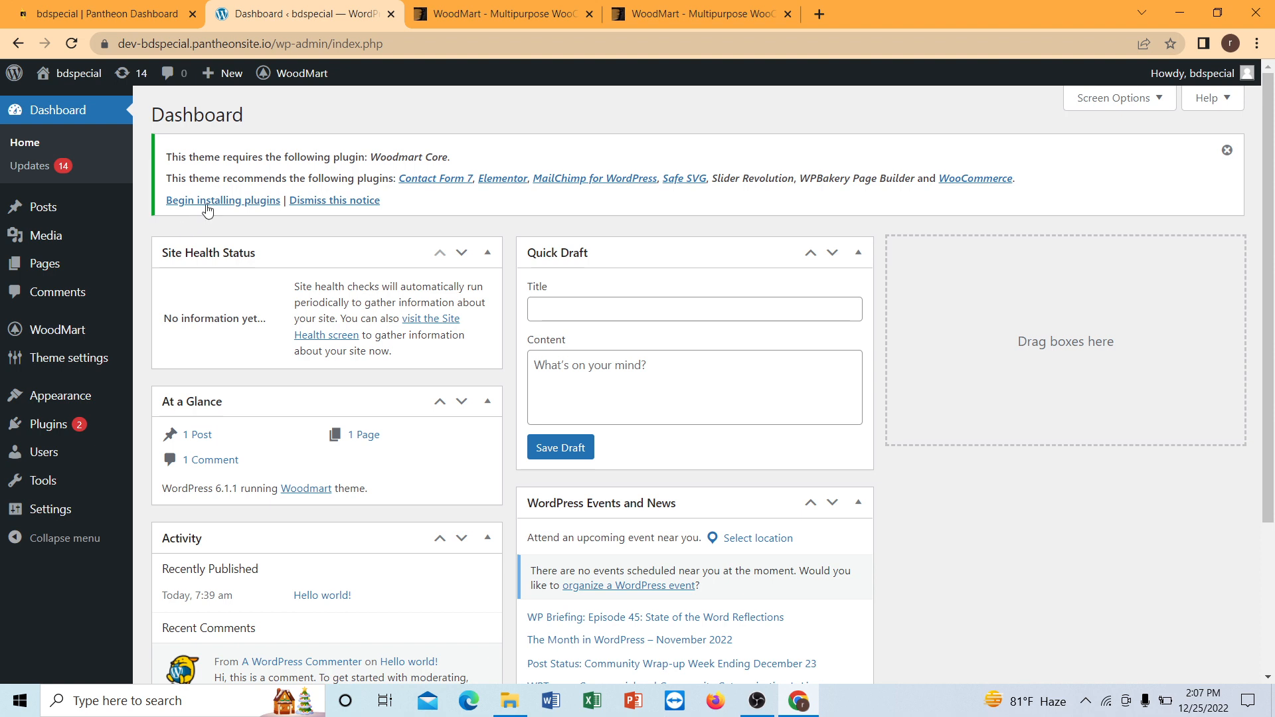
{"action": "left_click", "coordinate": [207, 203]}
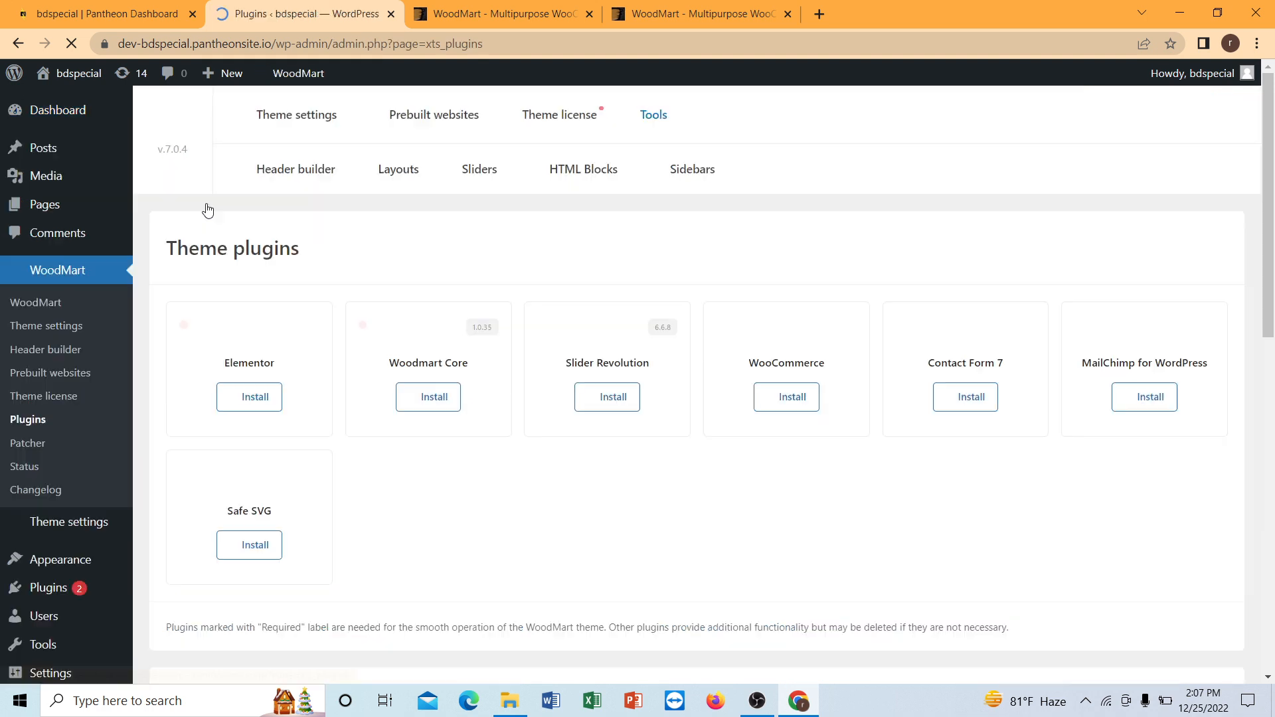
{"action": "scroll", "coordinate": [249, 278], "scroll_direction": "down", "scroll_amount": 3}
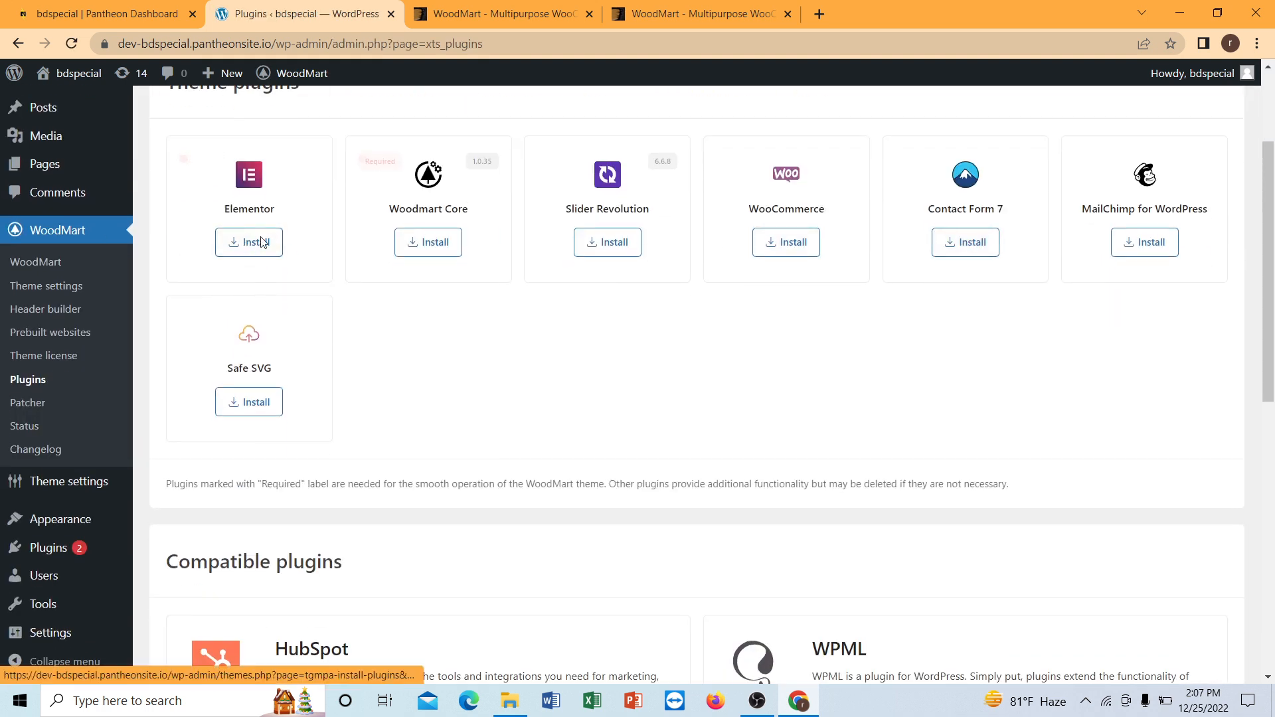
{"action": "left_click", "coordinate": [260, 255]}
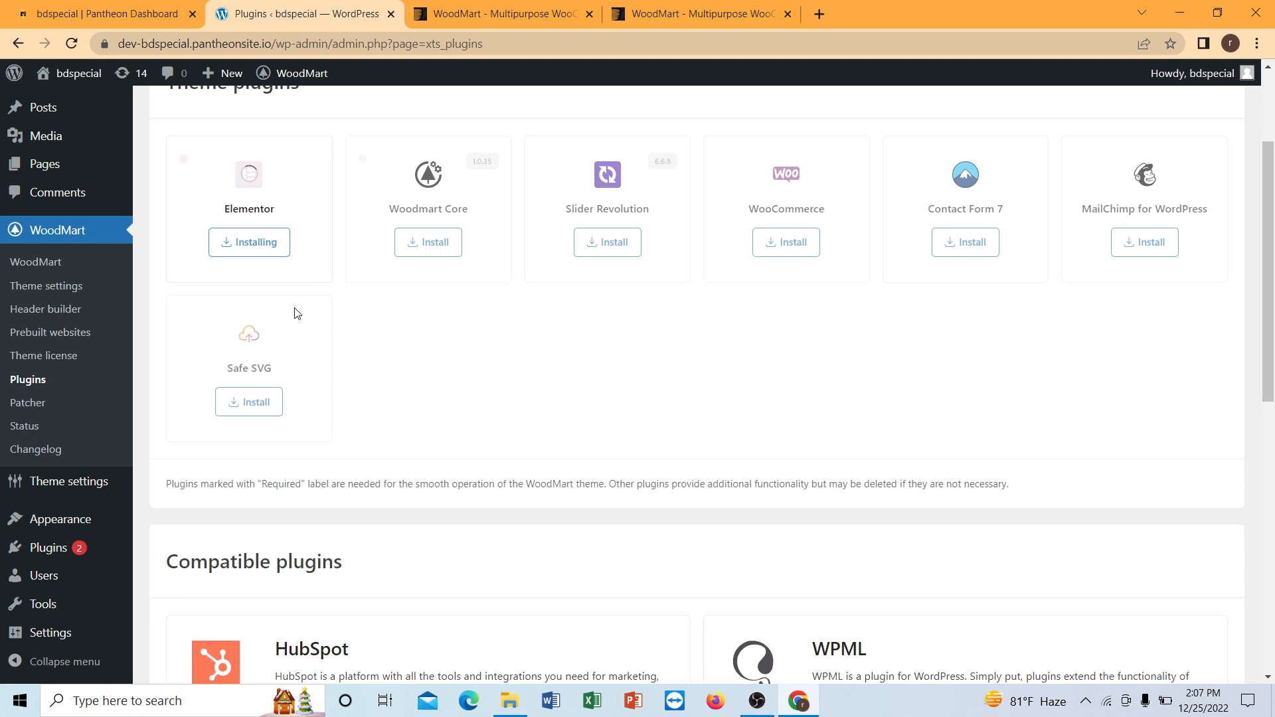
{"action": "left_click", "coordinate": [426, 248]}
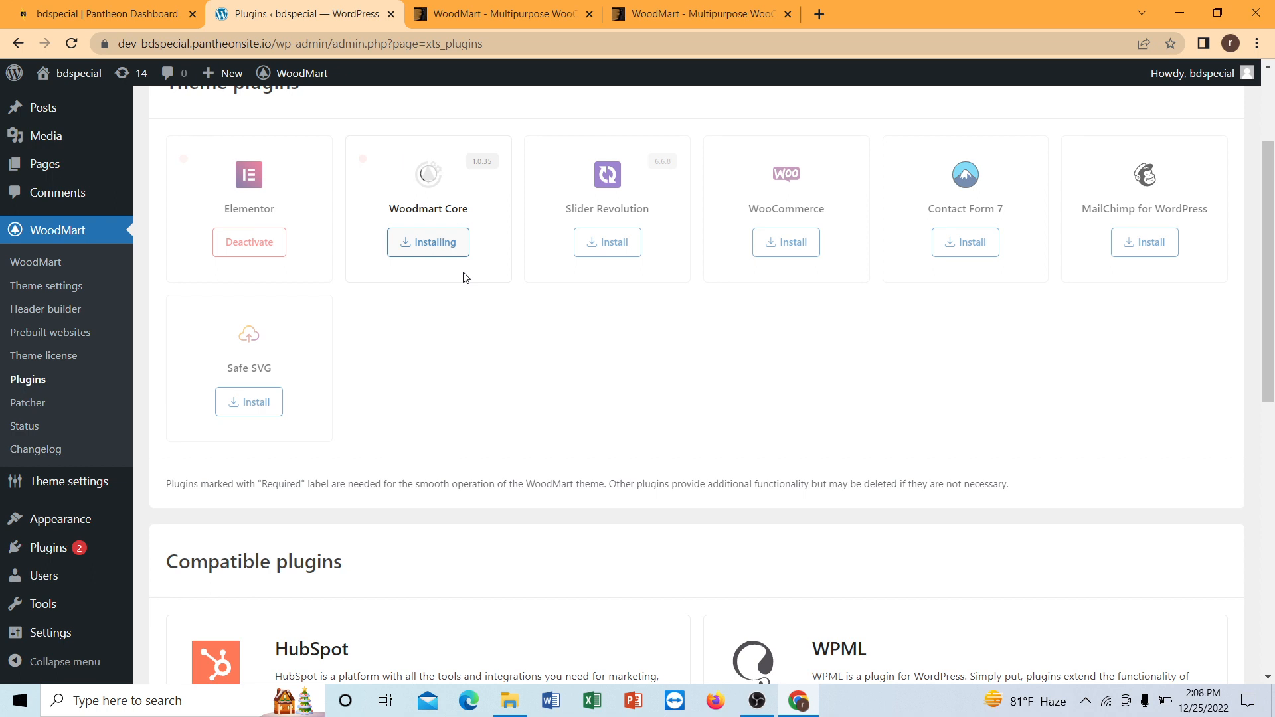
{"action": "left_click", "coordinate": [610, 256]}
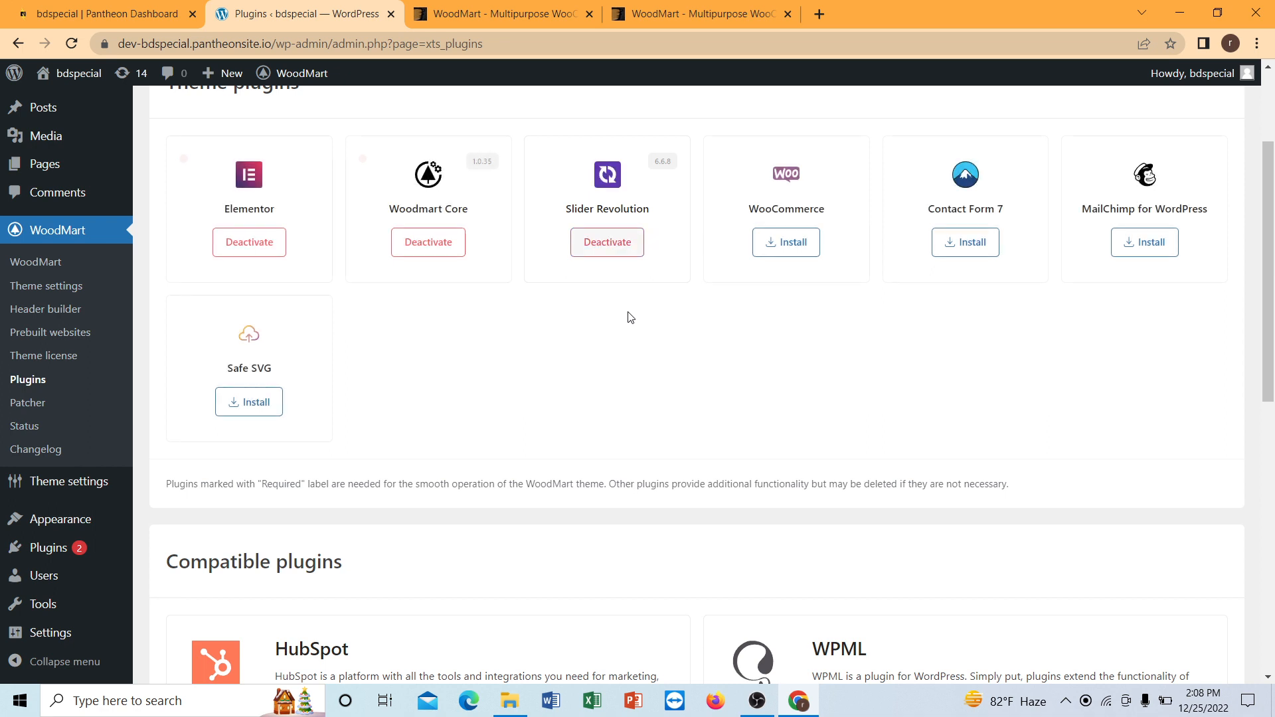
Install the WooCommerce, Contact Form 7 and Safe SVG theme plugins.
{"action": "left_click", "coordinate": [762, 245]}
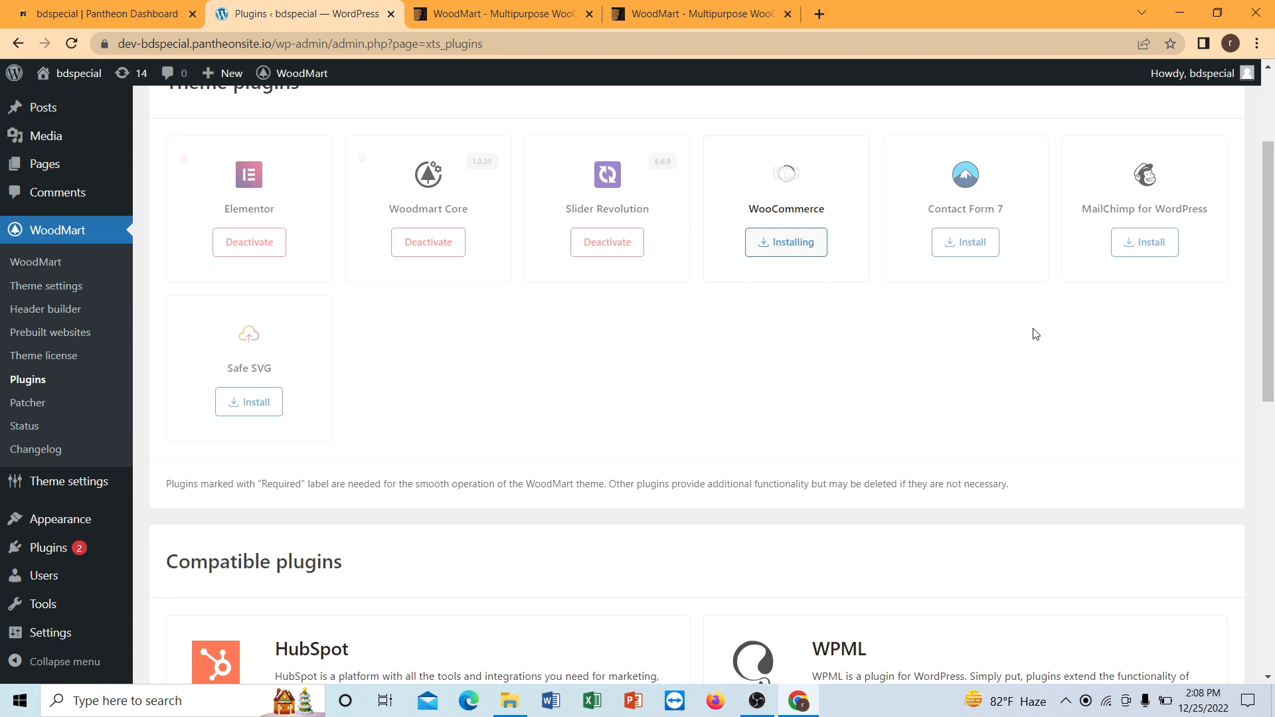
{"action": "scroll", "coordinate": [251, 378], "scroll_direction": "down", "scroll_amount": 6}
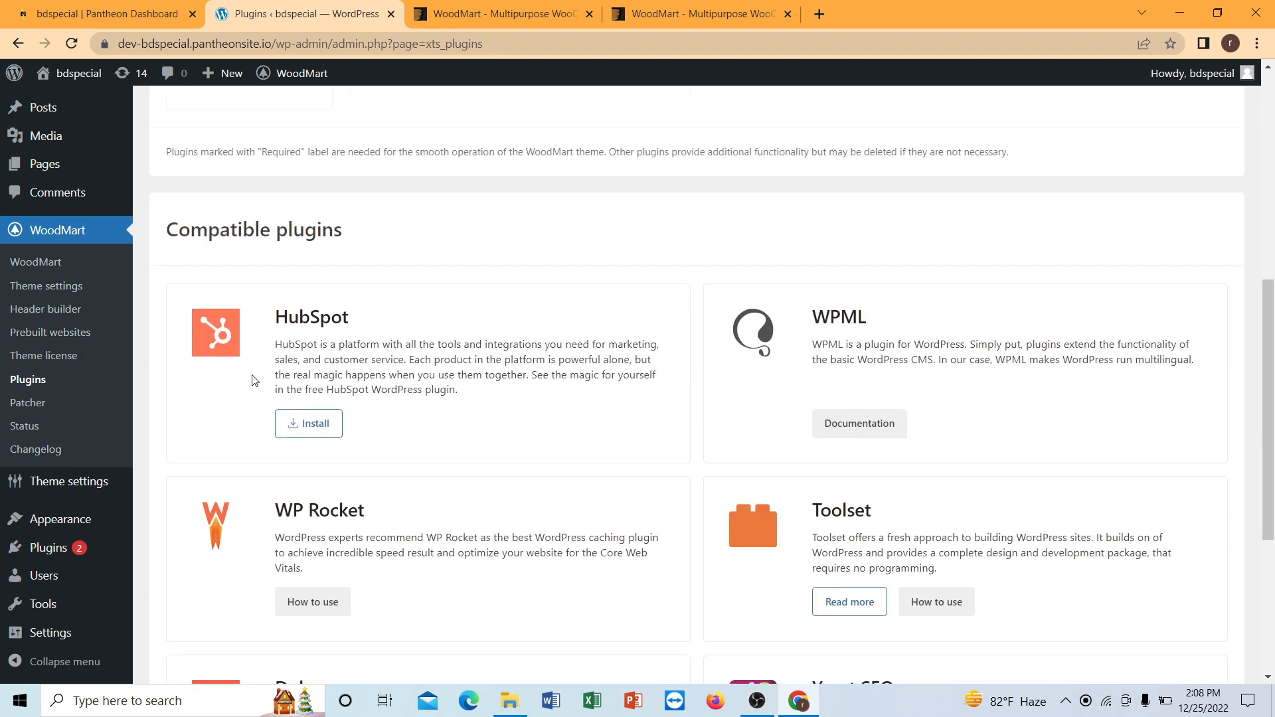
{"action": "scroll", "coordinate": [255, 379], "scroll_direction": "up", "scroll_amount": 6}
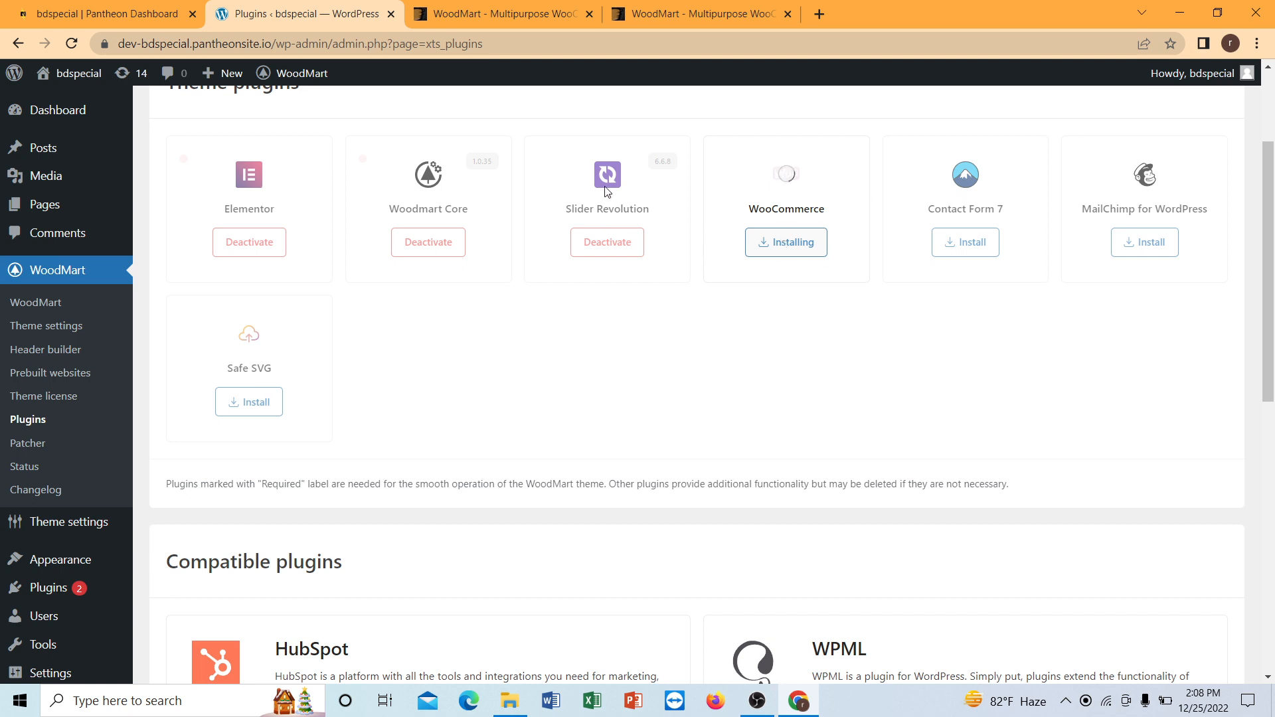
{"action": "scroll", "coordinate": [498, 199], "scroll_direction": "down", "scroll_amount": 2}
{"action": "scroll", "coordinate": [495, 204], "scroll_direction": "up", "scroll_amount": 3}
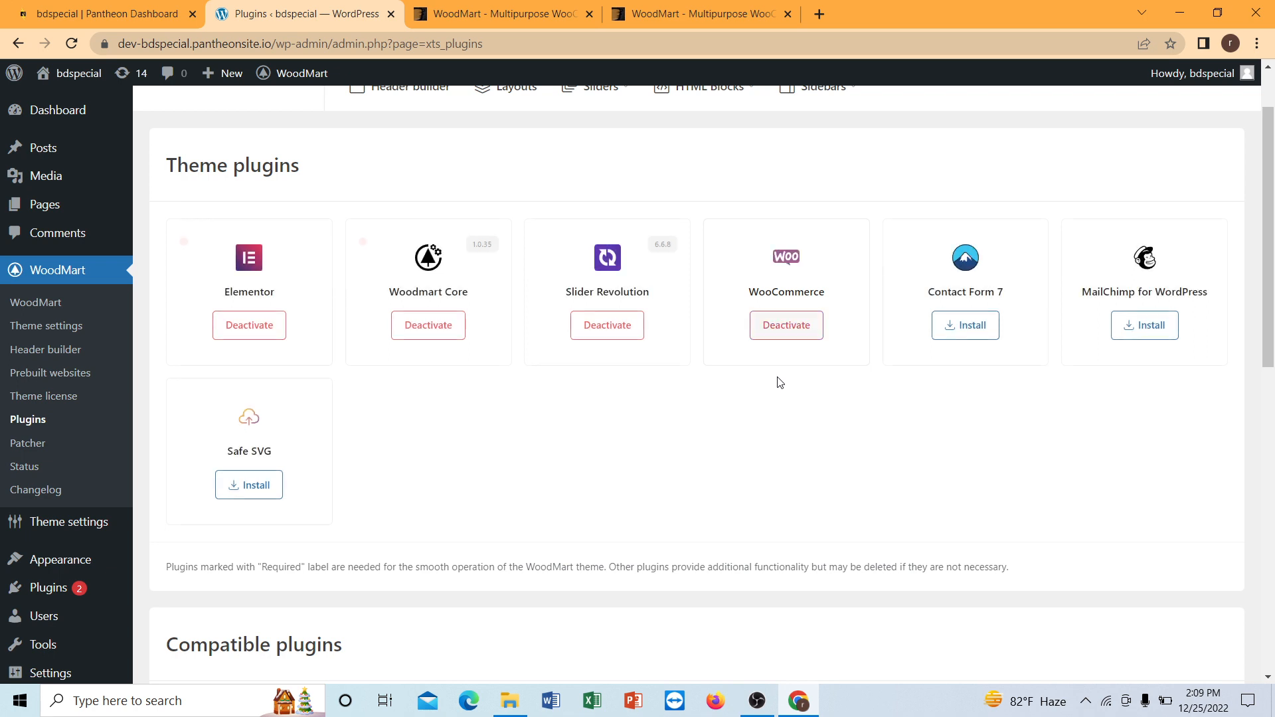
{"action": "left_click", "coordinate": [952, 336]}
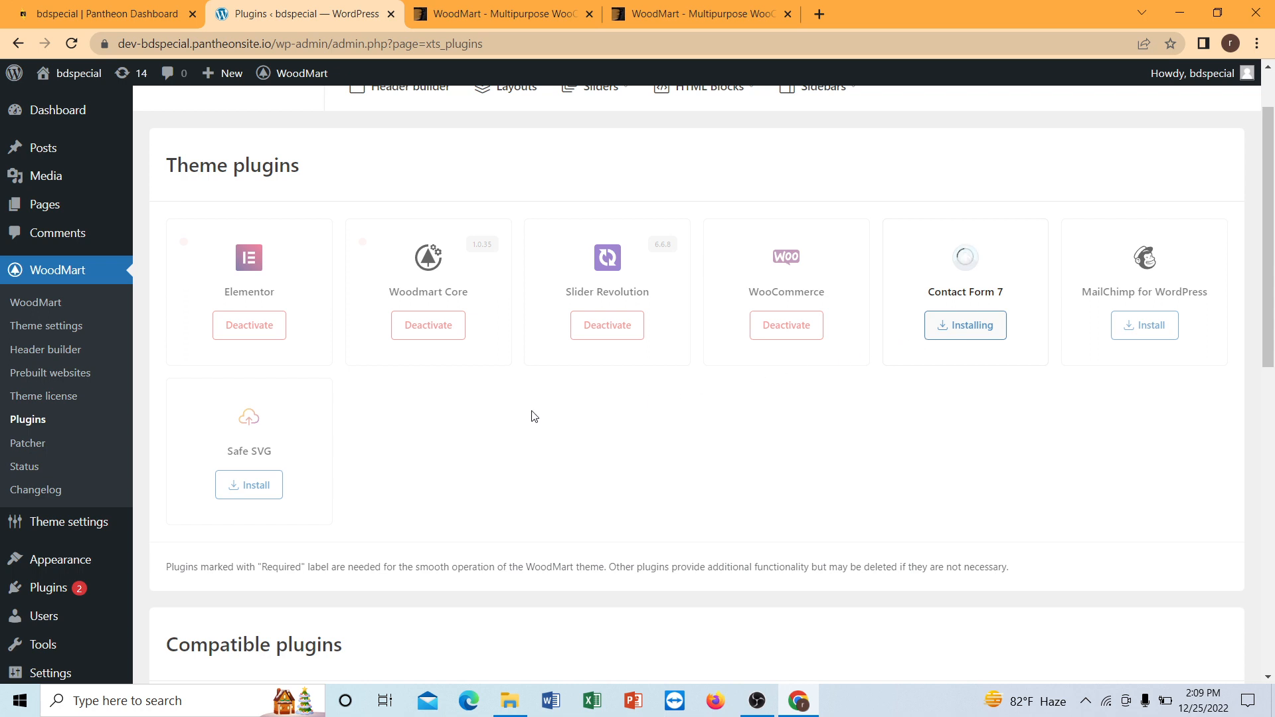
{"action": "left_click", "coordinate": [260, 487]}
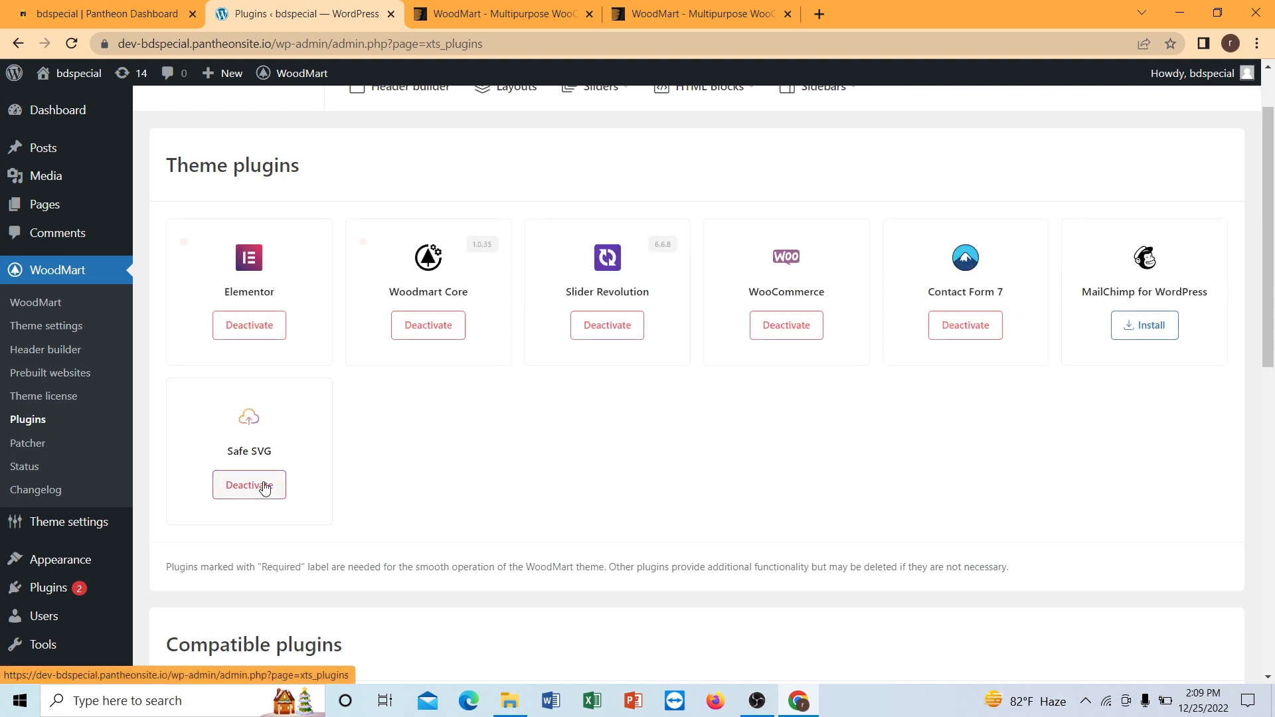
Open the site's list of installed plugins.
{"action": "scroll", "coordinate": [187, 464], "scroll_direction": "down", "scroll_amount": 2}
{"action": "mouse_move", "coordinate": [28, 553]}
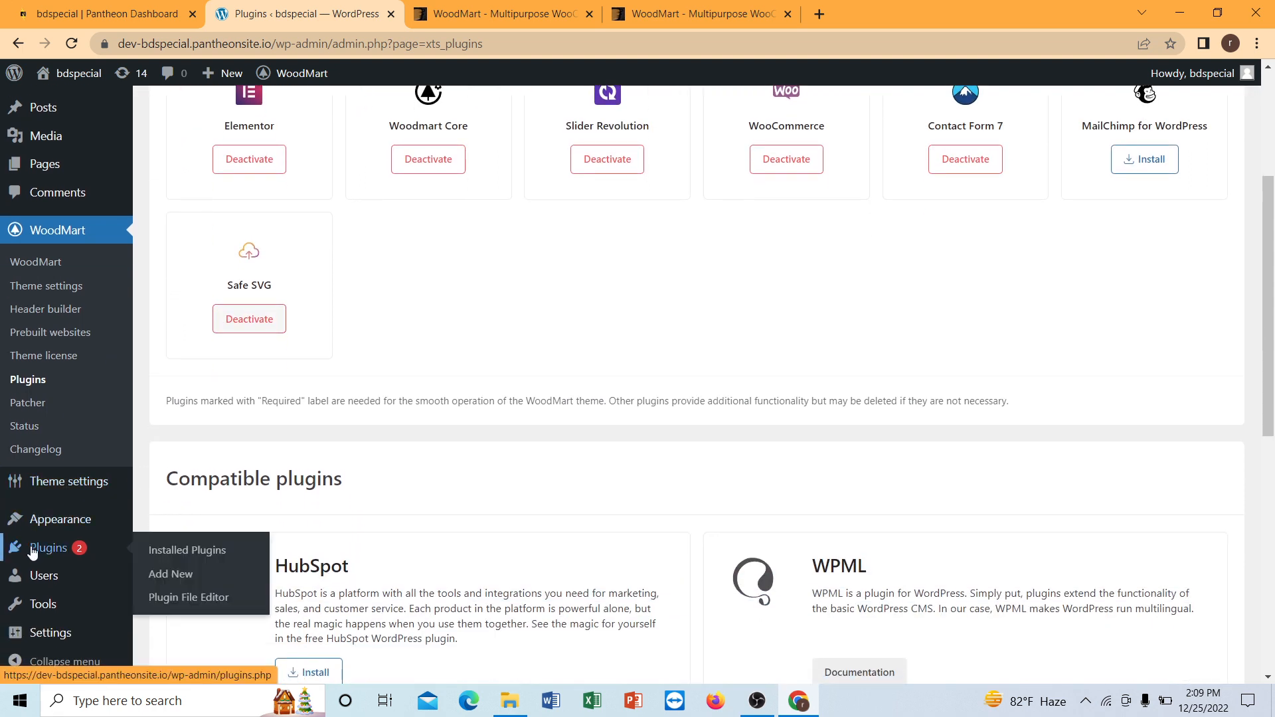
{"action": "left_click", "coordinate": [174, 551]}
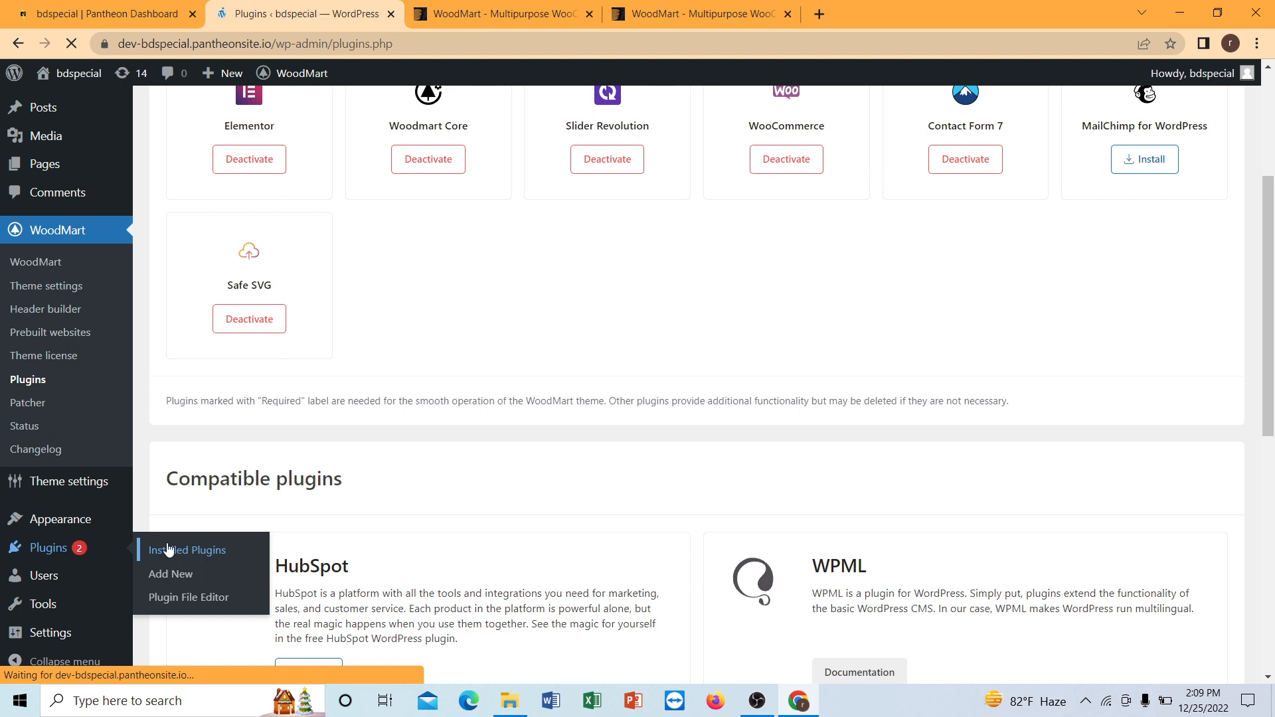
Review the list of installed plugins and which of them are active or inactive.
{"action": "scroll", "coordinate": [203, 478], "scroll_direction": "down", "scroll_amount": 2}
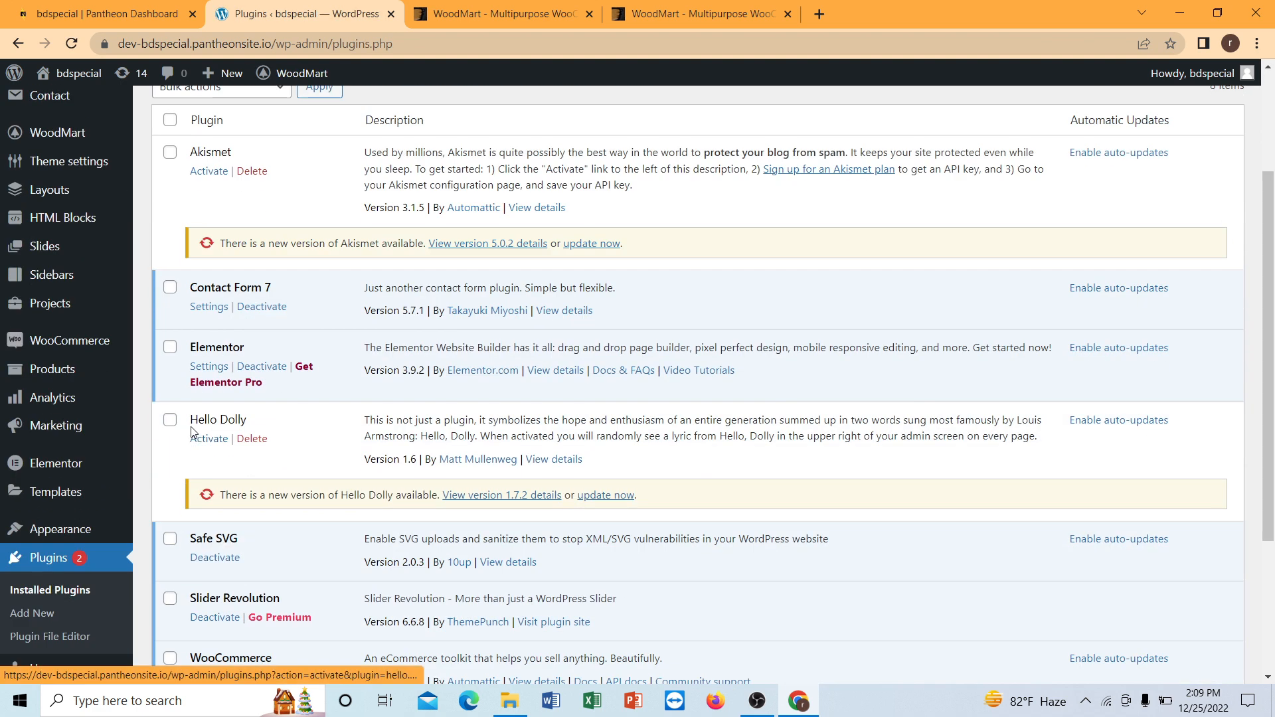
{"action": "scroll", "coordinate": [186, 416], "scroll_direction": "down", "scroll_amount": 2}
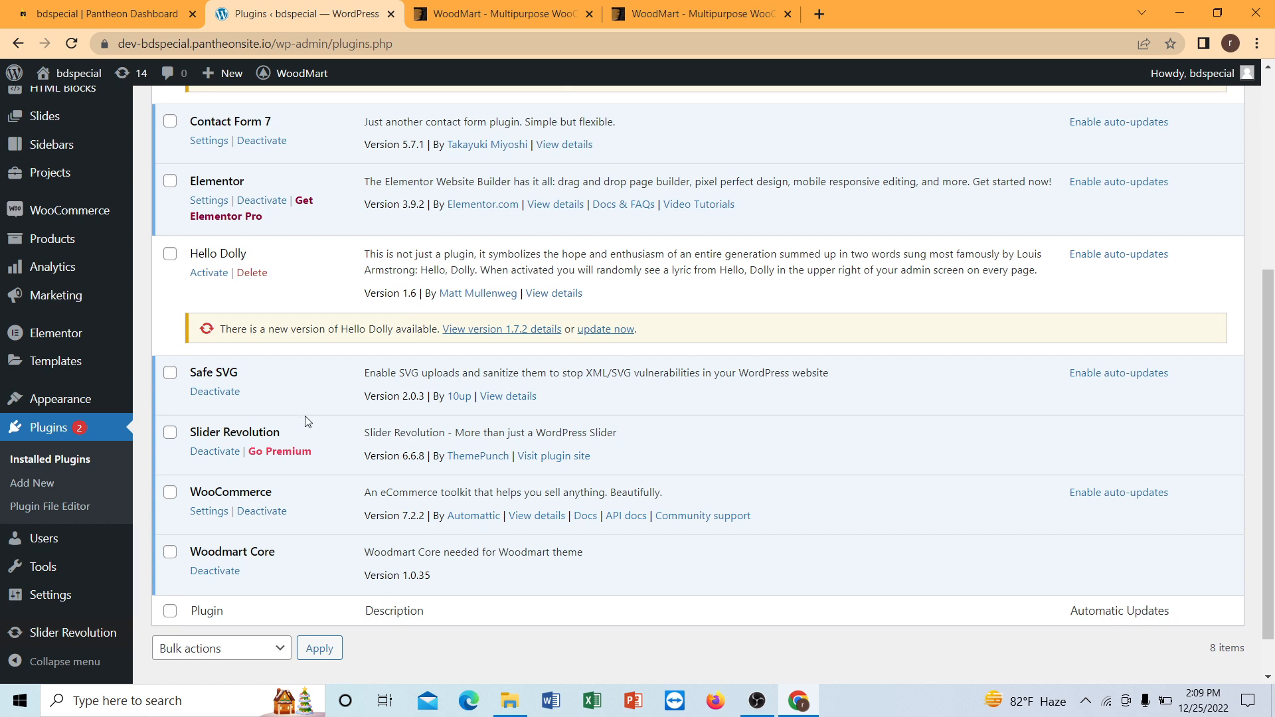
{"action": "scroll", "coordinate": [284, 376], "scroll_direction": "up", "scroll_amount": 4}
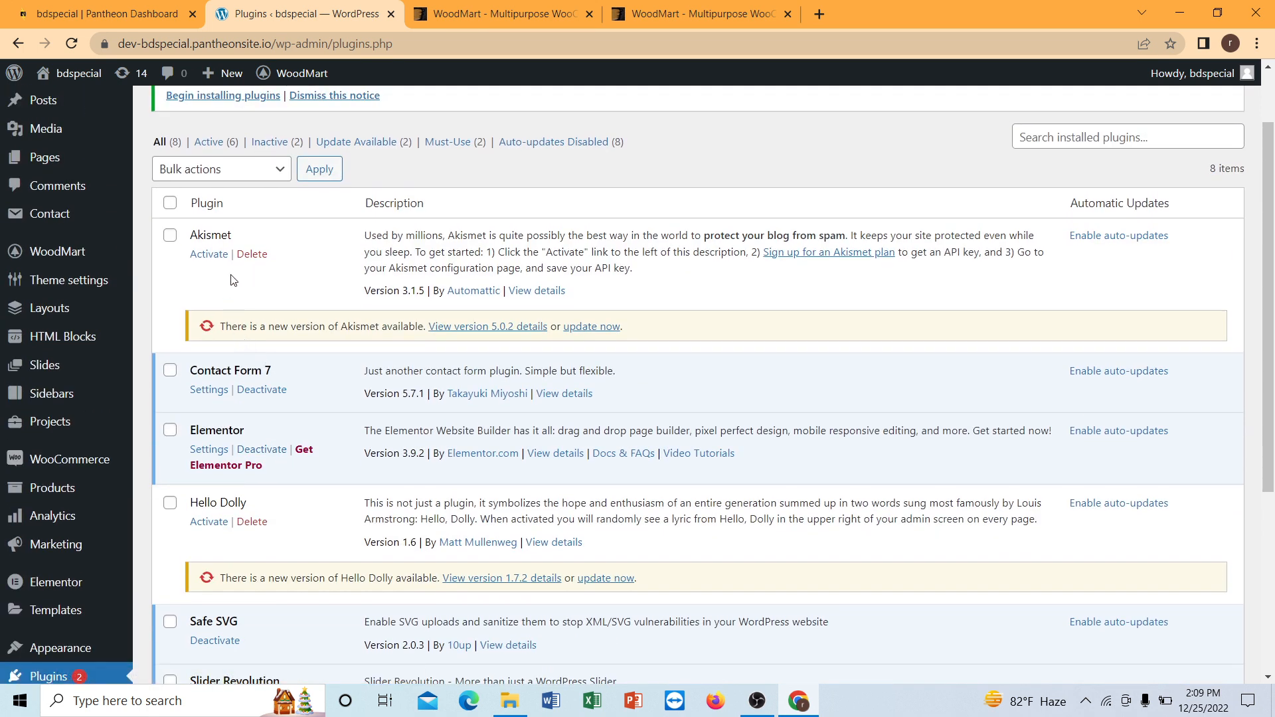
{"action": "scroll", "coordinate": [234, 282], "scroll_direction": "down", "scroll_amount": 1}
{"action": "scroll", "coordinate": [77, 187], "scroll_direction": "up", "scroll_amount": 3}
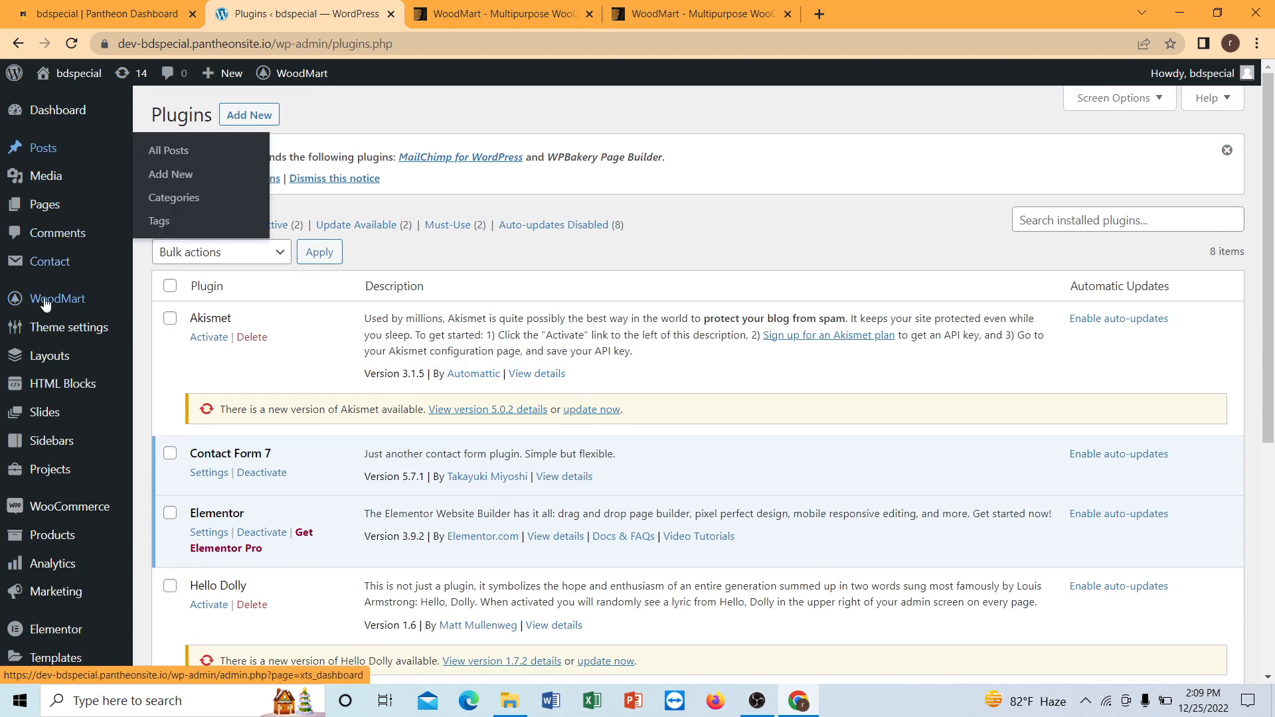
{"action": "scroll", "coordinate": [46, 298], "scroll_direction": "down", "scroll_amount": 2}
{"action": "scroll", "coordinate": [40, 272], "scroll_direction": "up", "scroll_amount": 1}
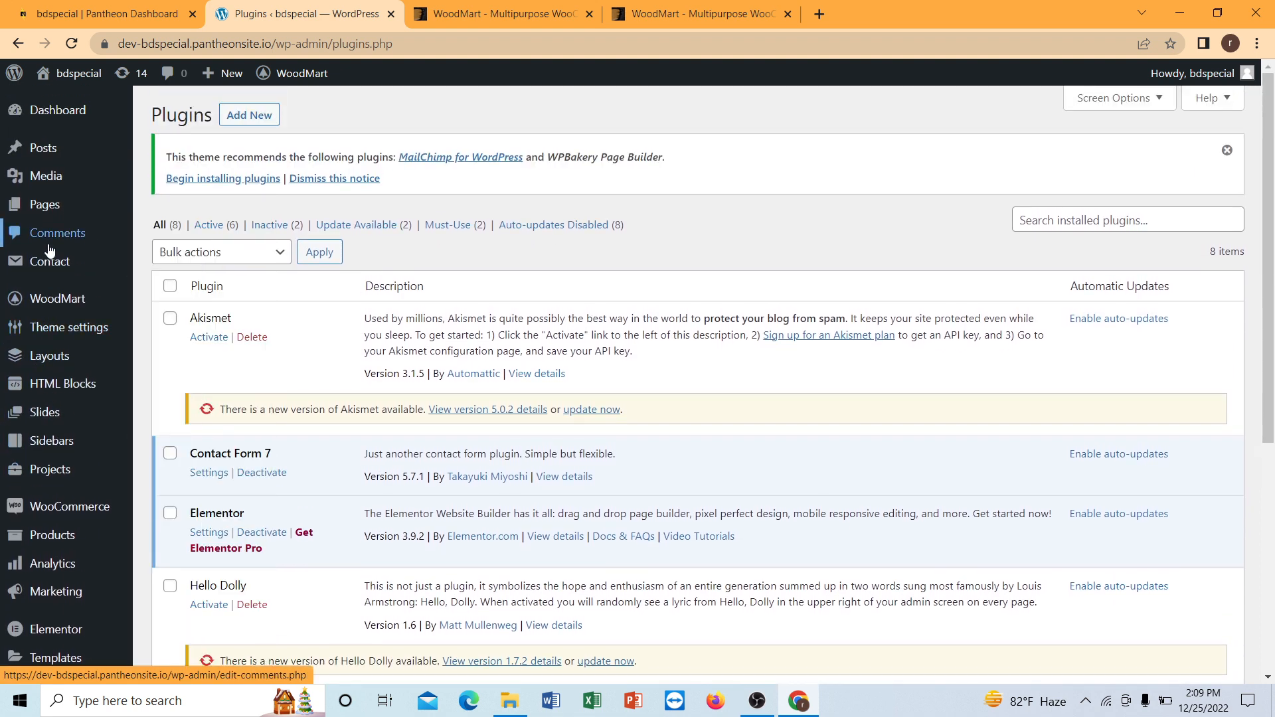
Open the WoodMart theme's collection of prebuilt websites.
{"action": "mouse_move", "coordinate": [65, 329]}
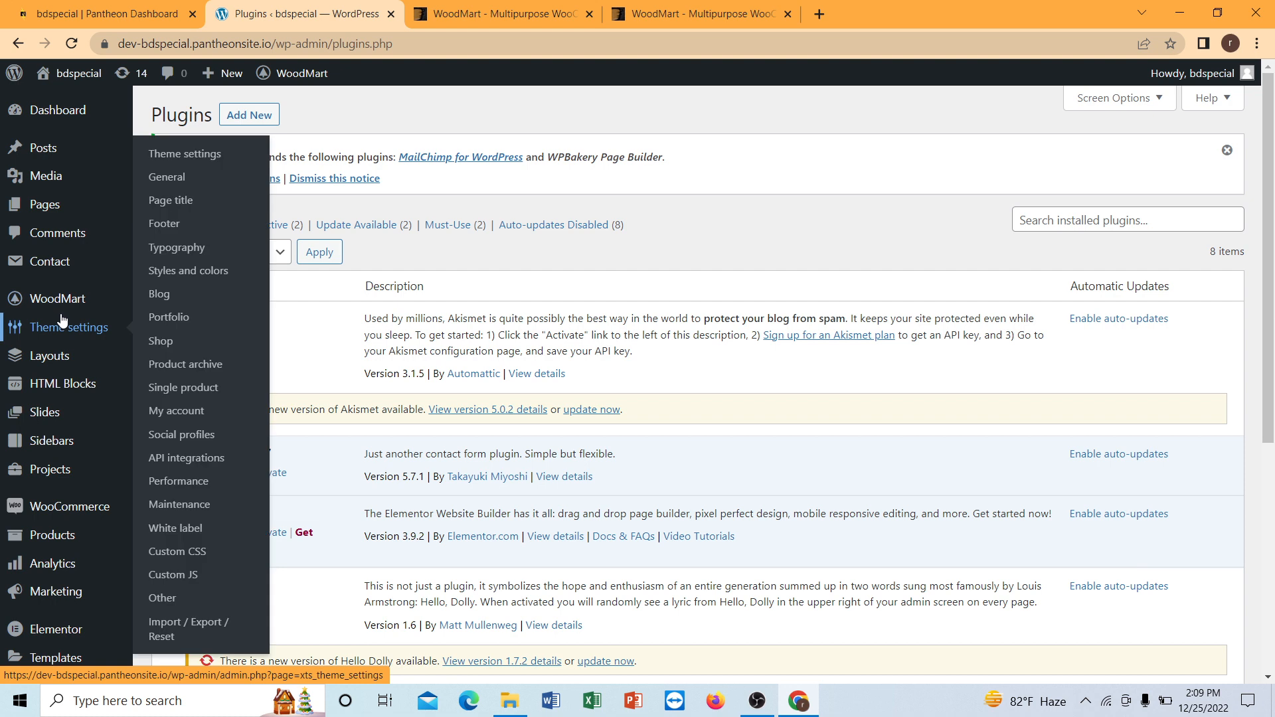
{"action": "mouse_move", "coordinate": [66, 302]}
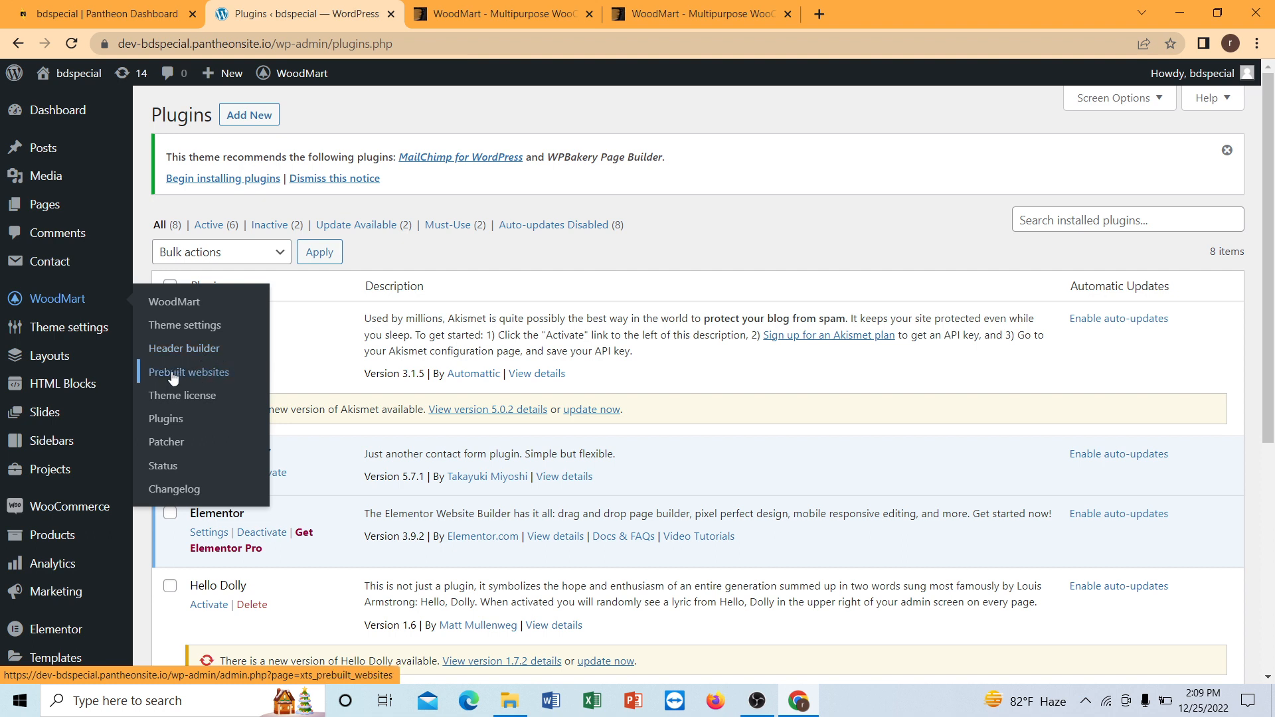
{"action": "left_click", "coordinate": [203, 375]}
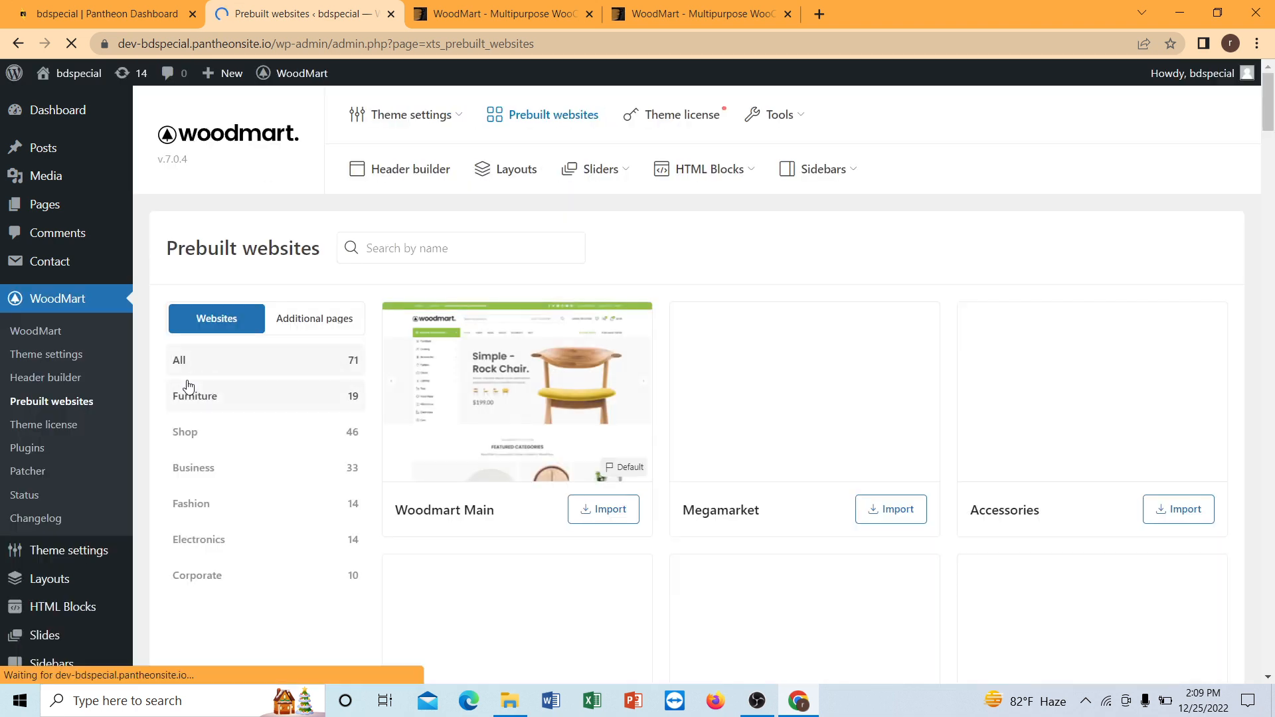
Browse the available prebuilt website designs to compare their layouts.
{"action": "mouse_move", "coordinate": [530, 415]}
{"action": "scroll", "coordinate": [572, 386], "scroll_direction": "down", "scroll_amount": 2}
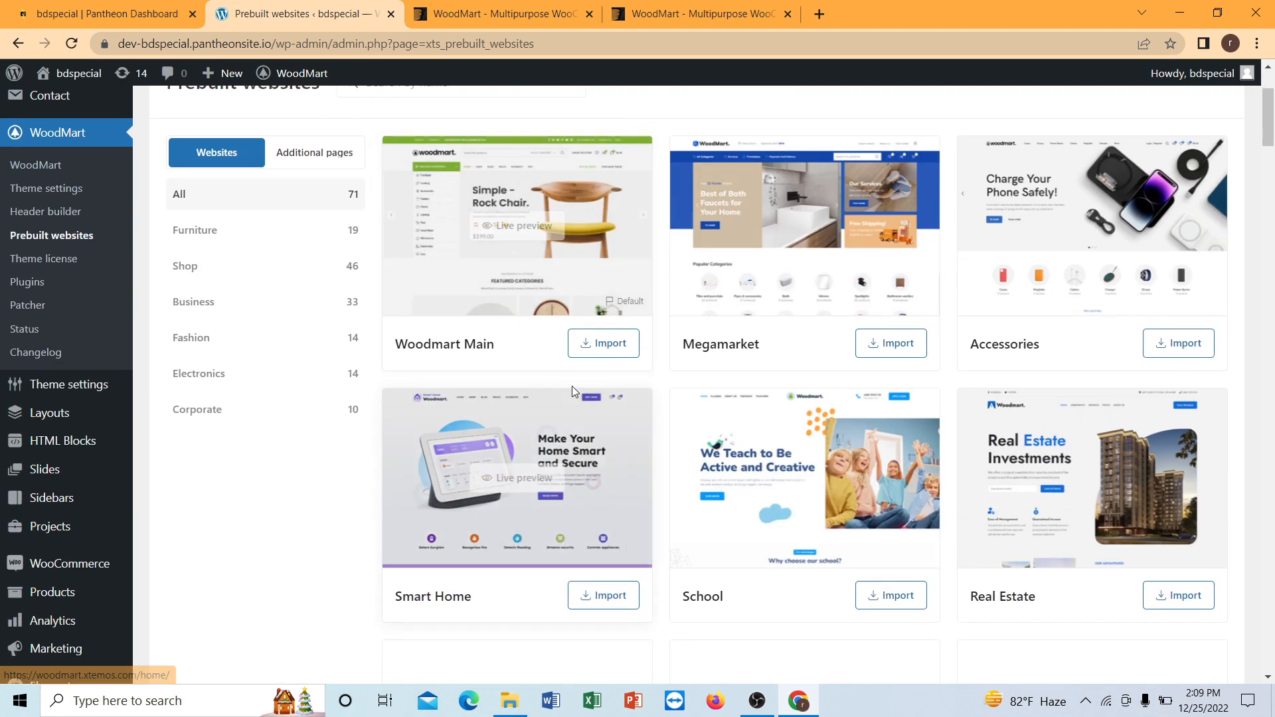
{"action": "mouse_move", "coordinate": [742, 337]}
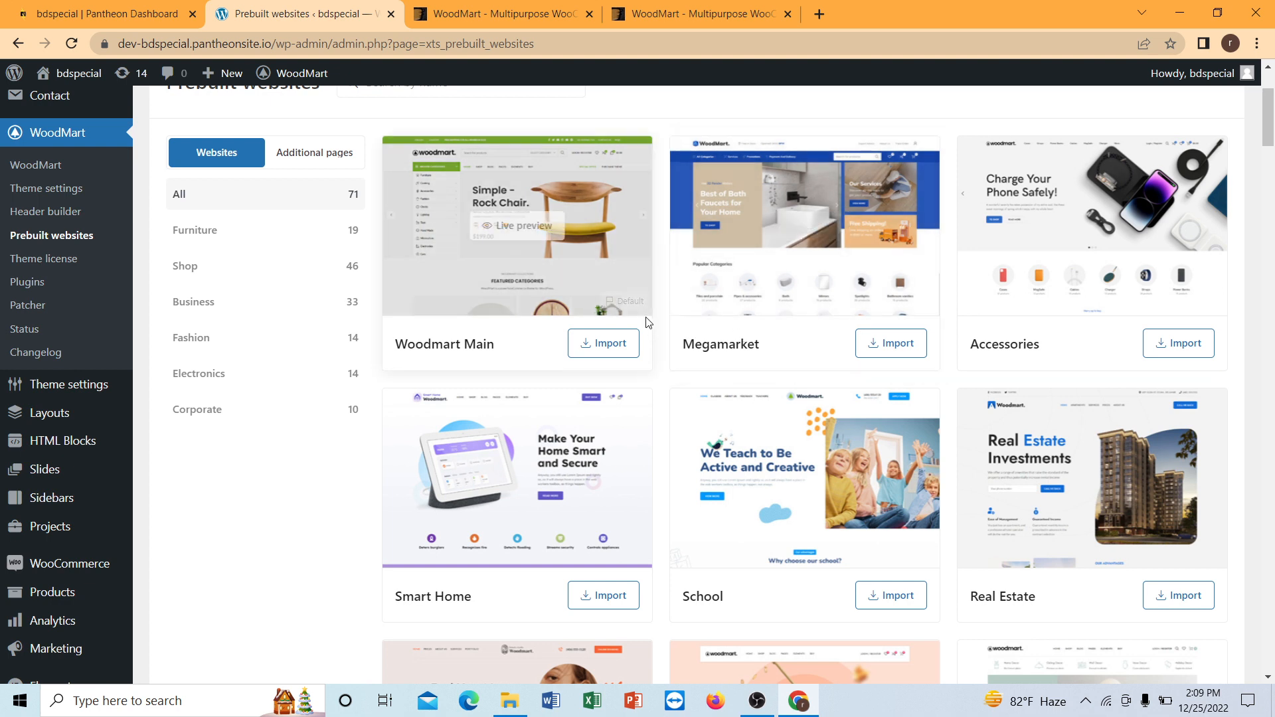
{"action": "scroll", "coordinate": [638, 320], "scroll_direction": "up", "scroll_amount": 2}
{"action": "scroll", "coordinate": [648, 327], "scroll_direction": "down", "scroll_amount": 3}
{"action": "scroll", "coordinate": [862, 311], "scroll_direction": "down", "scroll_amount": 4}
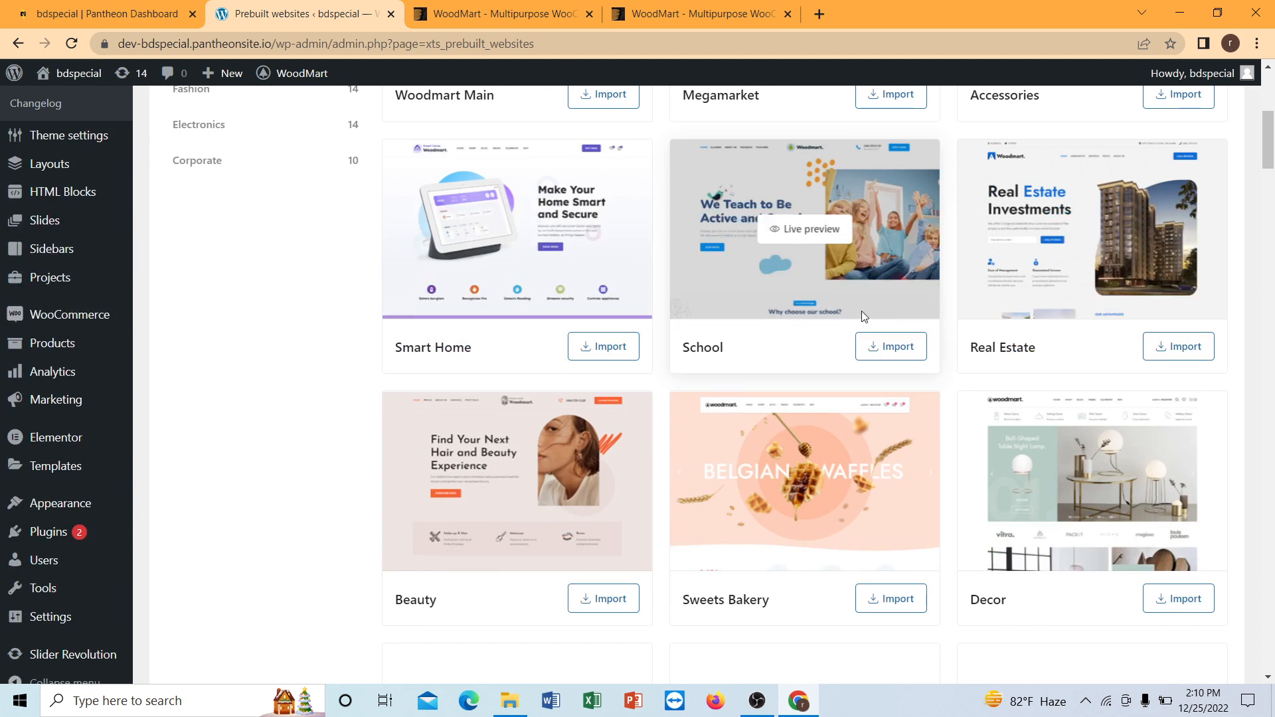
{"action": "mouse_move", "coordinate": [858, 306]}
{"action": "scroll", "coordinate": [837, 312], "scroll_direction": "down", "scroll_amount": 3}
{"action": "scroll", "coordinate": [817, 309], "scroll_direction": "up", "scroll_amount": 3}
{"action": "scroll", "coordinate": [807, 308], "scroll_direction": "down", "scroll_amount": 4}
{"action": "mouse_move", "coordinate": [807, 309]}
{"action": "scroll", "coordinate": [807, 309], "scroll_direction": "down", "scroll_amount": 4}
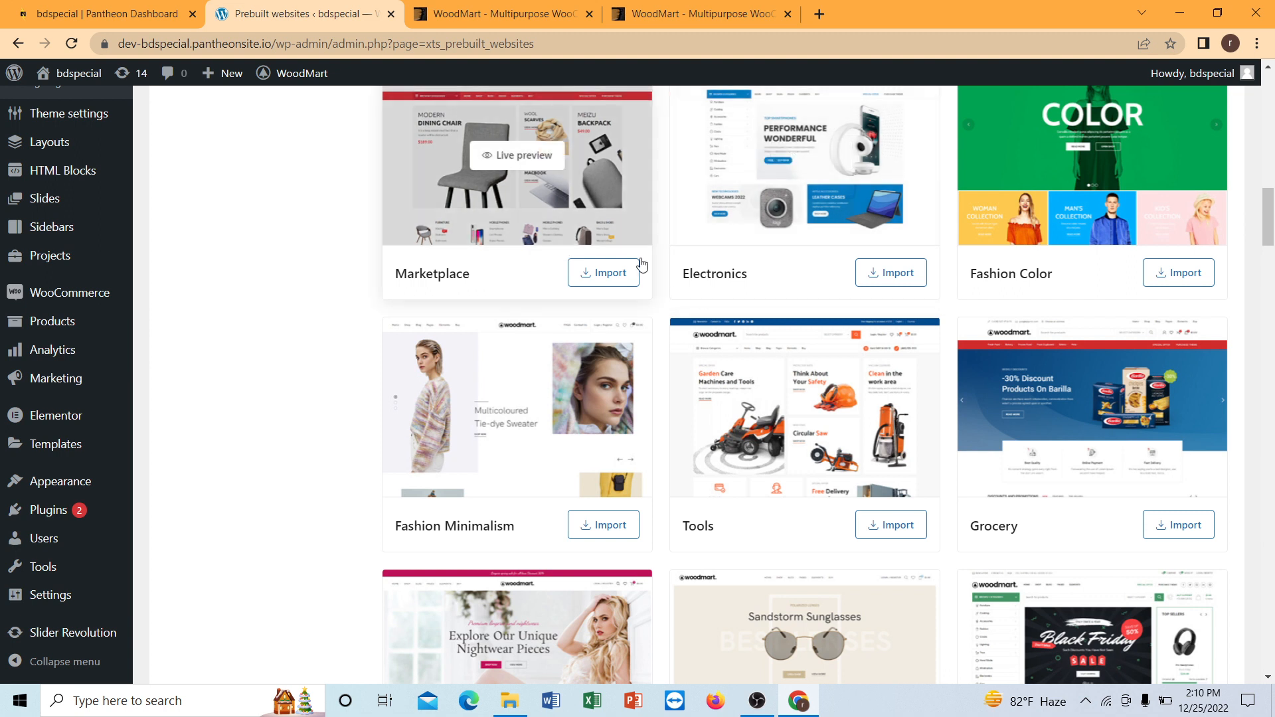
{"action": "scroll", "coordinate": [775, 243], "scroll_direction": "up", "scroll_amount": 1}
{"action": "scroll", "coordinate": [663, 319], "scroll_direction": "up", "scroll_amount": 3}
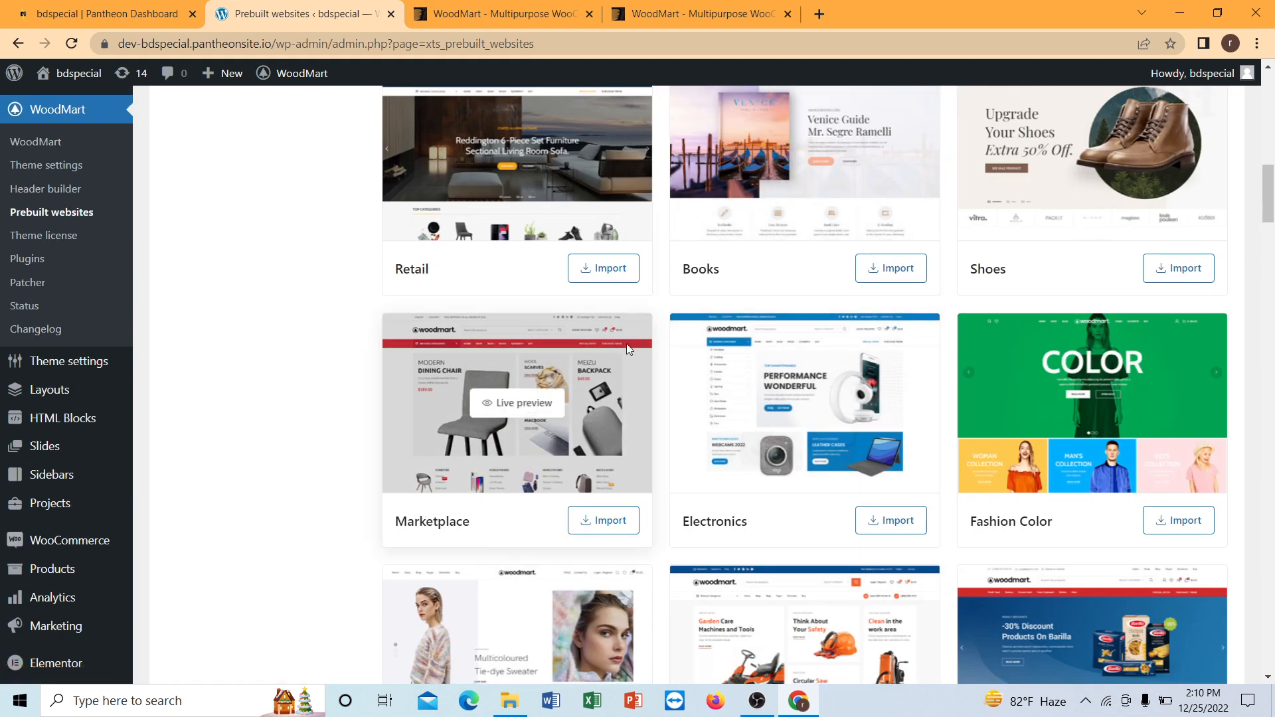
{"action": "scroll", "coordinate": [627, 344], "scroll_direction": "down", "scroll_amount": 2}
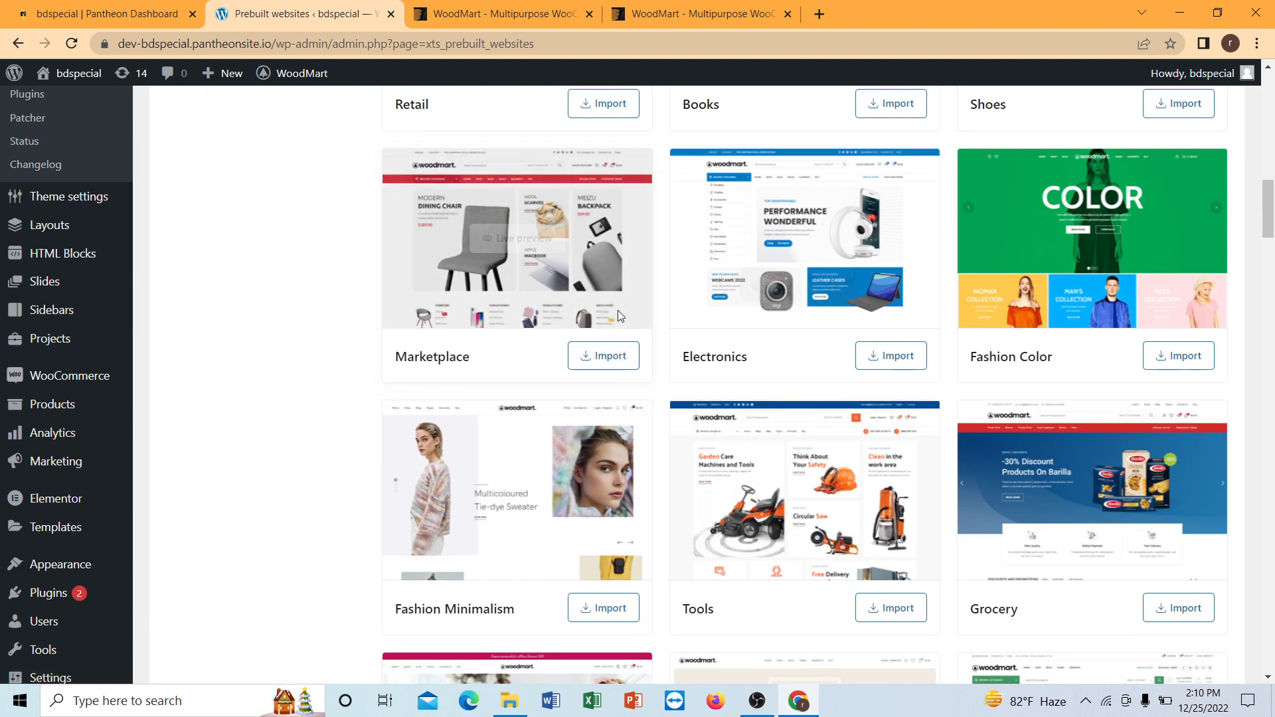
{"action": "scroll", "coordinate": [627, 312], "scroll_direction": "up", "scroll_amount": 2}
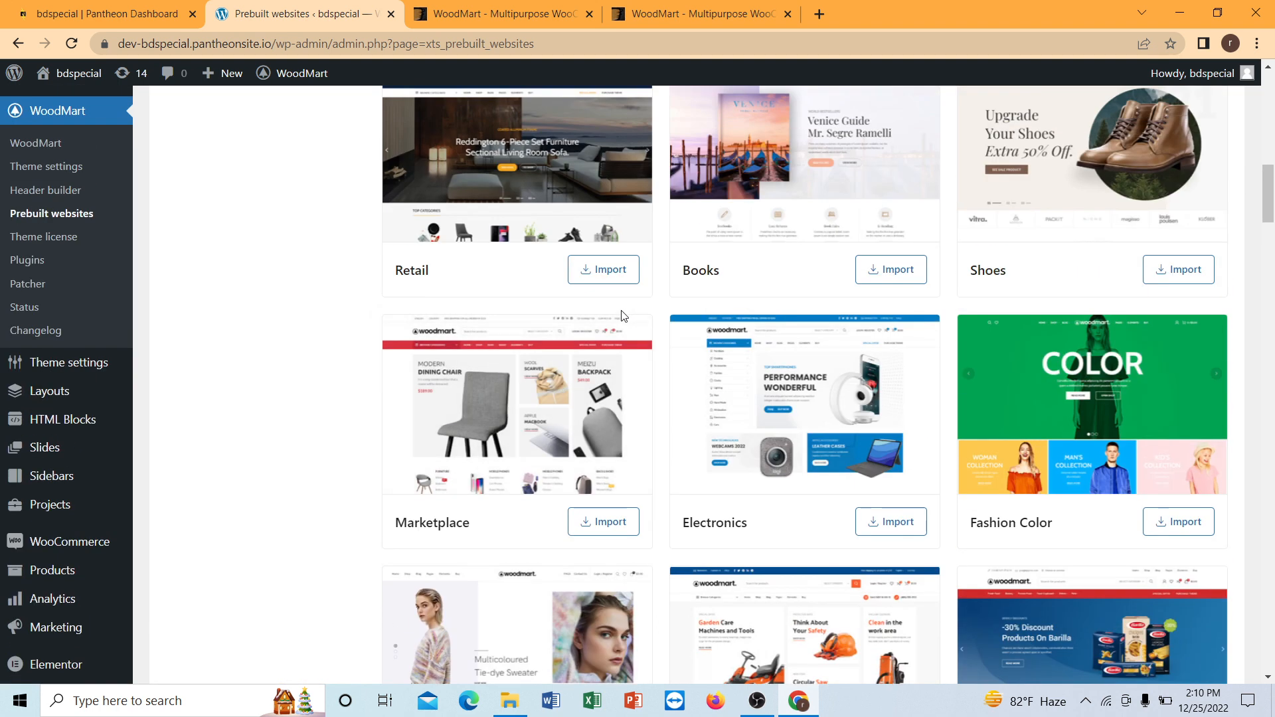
{"action": "scroll", "coordinate": [630, 311], "scroll_direction": "up", "scroll_amount": 5}
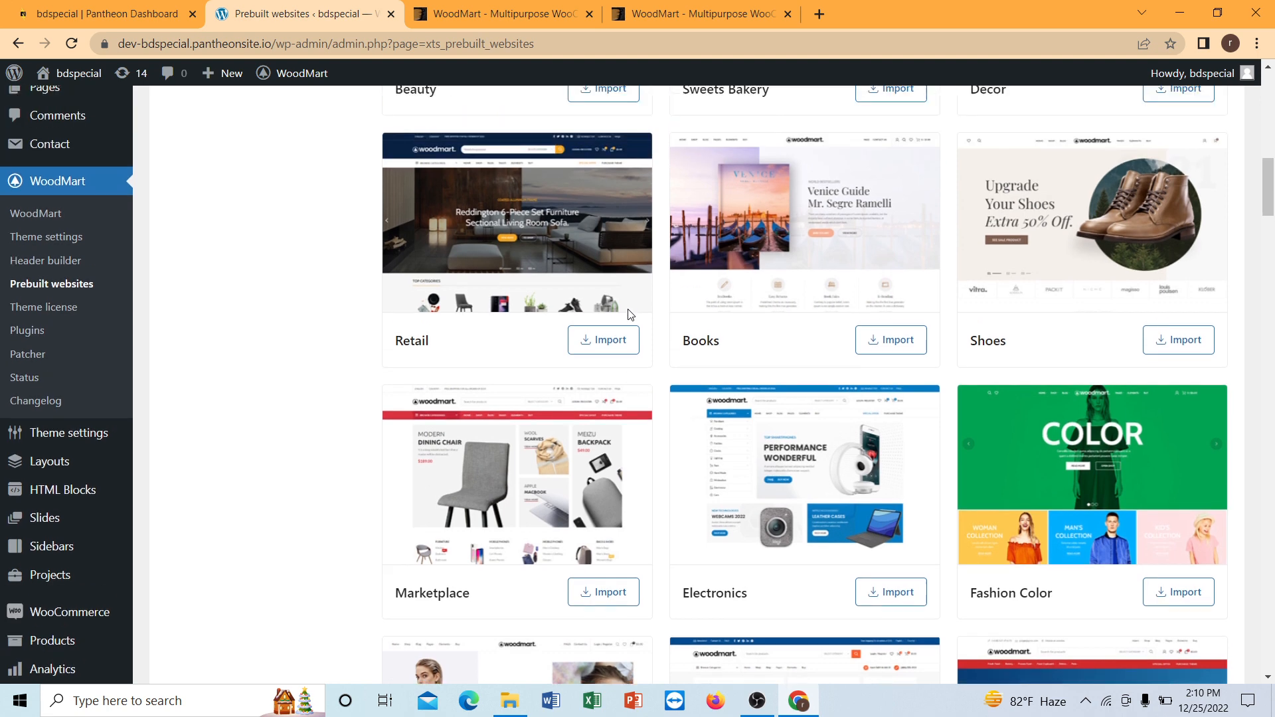
{"action": "scroll", "coordinate": [623, 309], "scroll_direction": "up", "scroll_amount": 6}
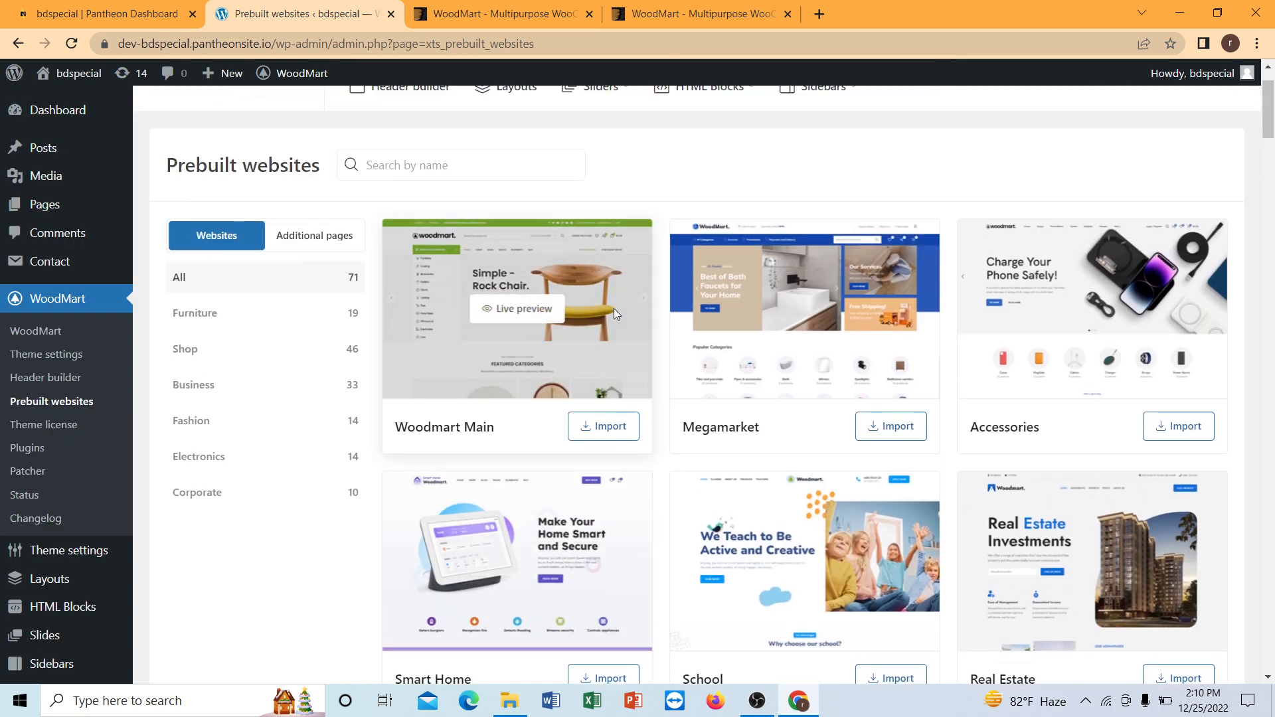
Import the Marketplace prebuilt website into the site.
{"action": "scroll", "coordinate": [613, 308], "scroll_direction": "down", "scroll_amount": 6}
{"action": "scroll", "coordinate": [597, 314], "scroll_direction": "down", "scroll_amount": 9}
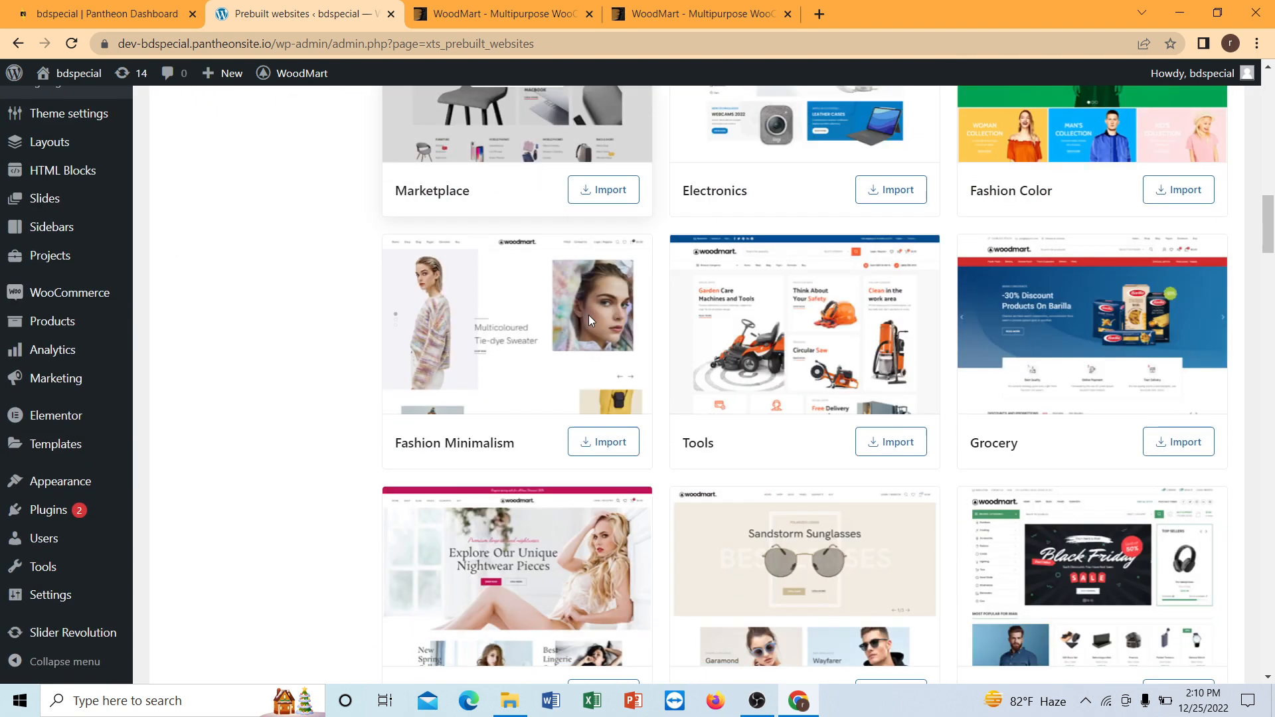
{"action": "scroll", "coordinate": [587, 314], "scroll_direction": "up", "scroll_amount": 3}
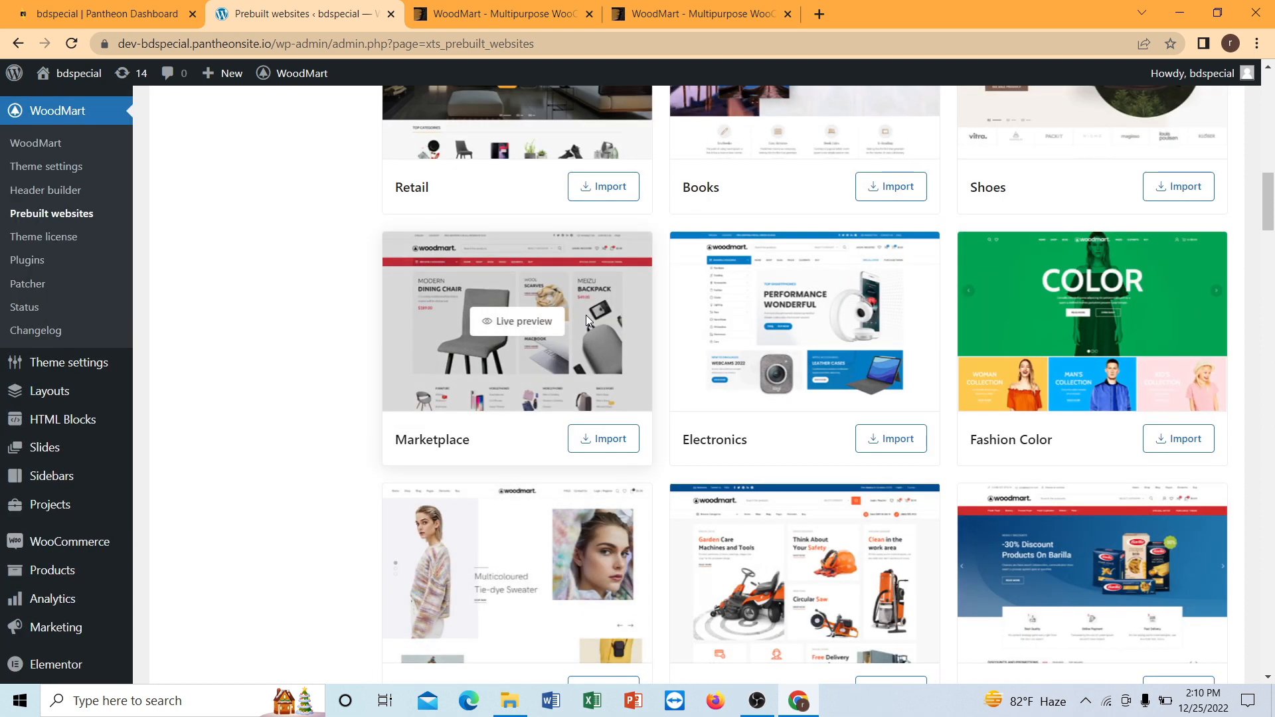
{"action": "scroll", "coordinate": [585, 315], "scroll_direction": "down", "scroll_amount": 3}
{"action": "scroll", "coordinate": [583, 319], "scroll_direction": "up", "scroll_amount": 4}
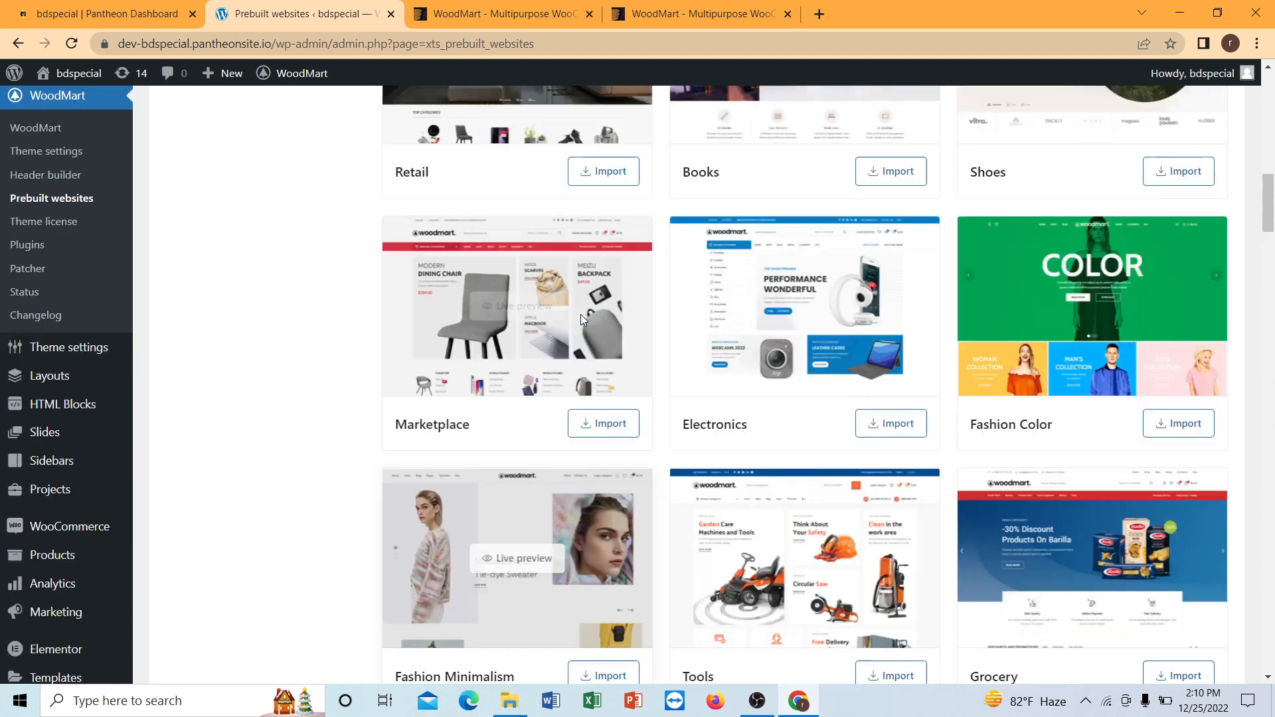
{"action": "scroll", "coordinate": [575, 321], "scroll_direction": "down", "scroll_amount": 2}
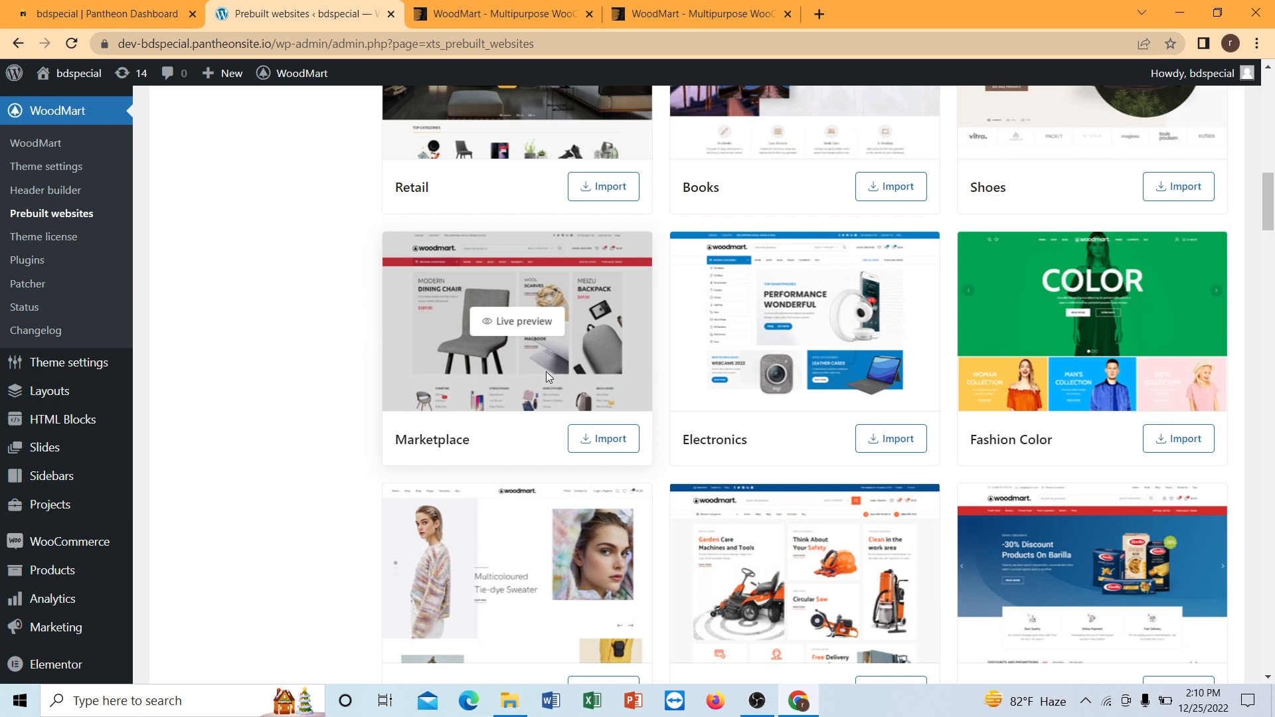
{"action": "left_click", "coordinate": [610, 441]}
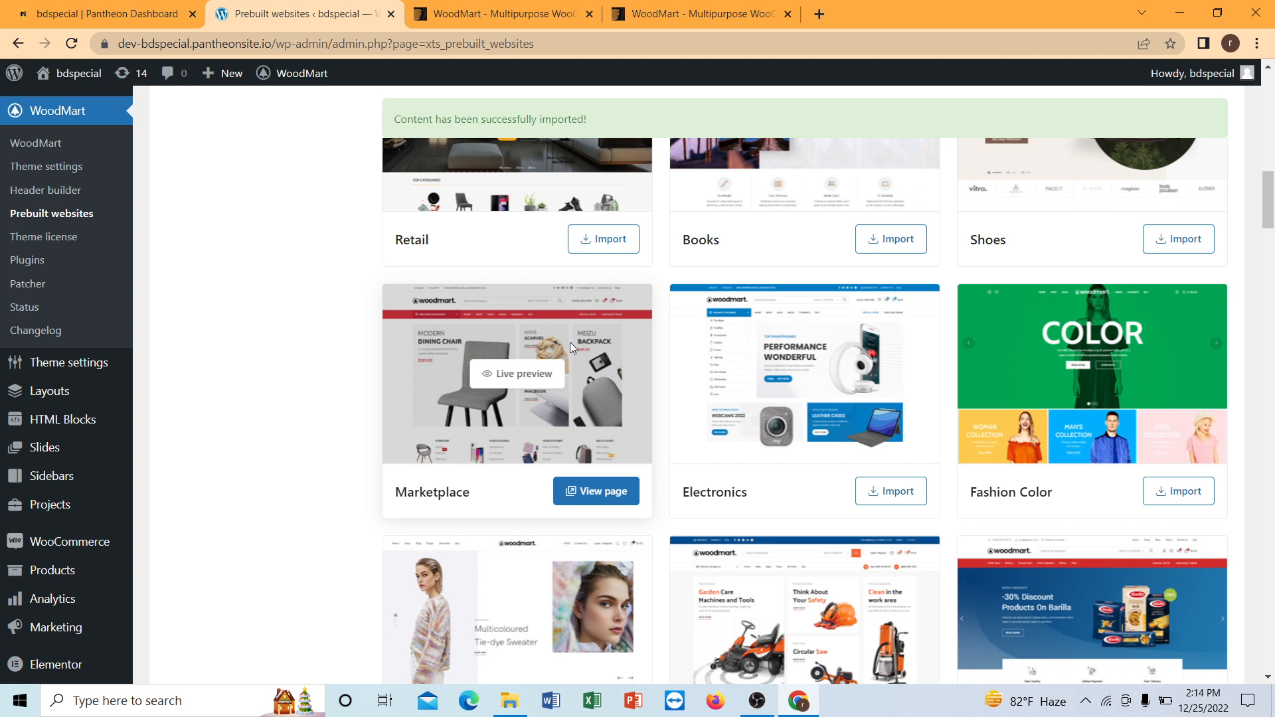
Go back to the site's main admin dashboard.
{"action": "scroll", "coordinate": [344, 300], "scroll_direction": "up", "scroll_amount": 6}
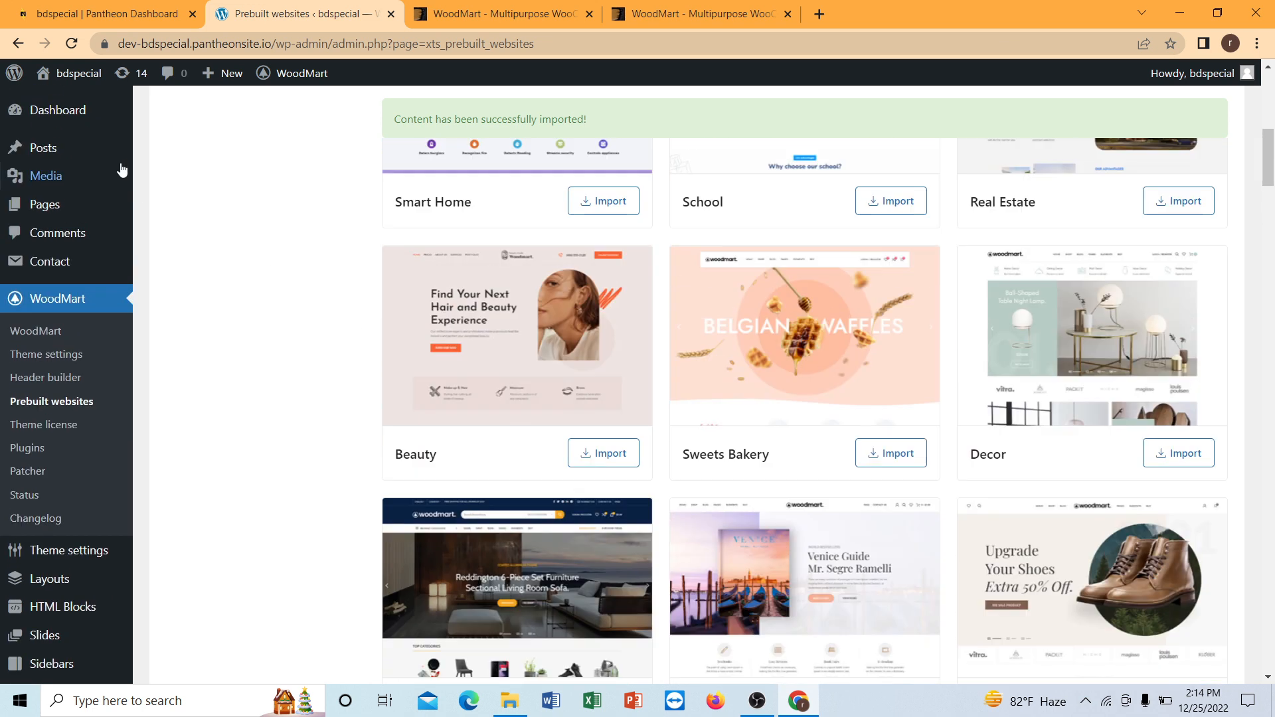
{"action": "mouse_move", "coordinate": [73, 109]}
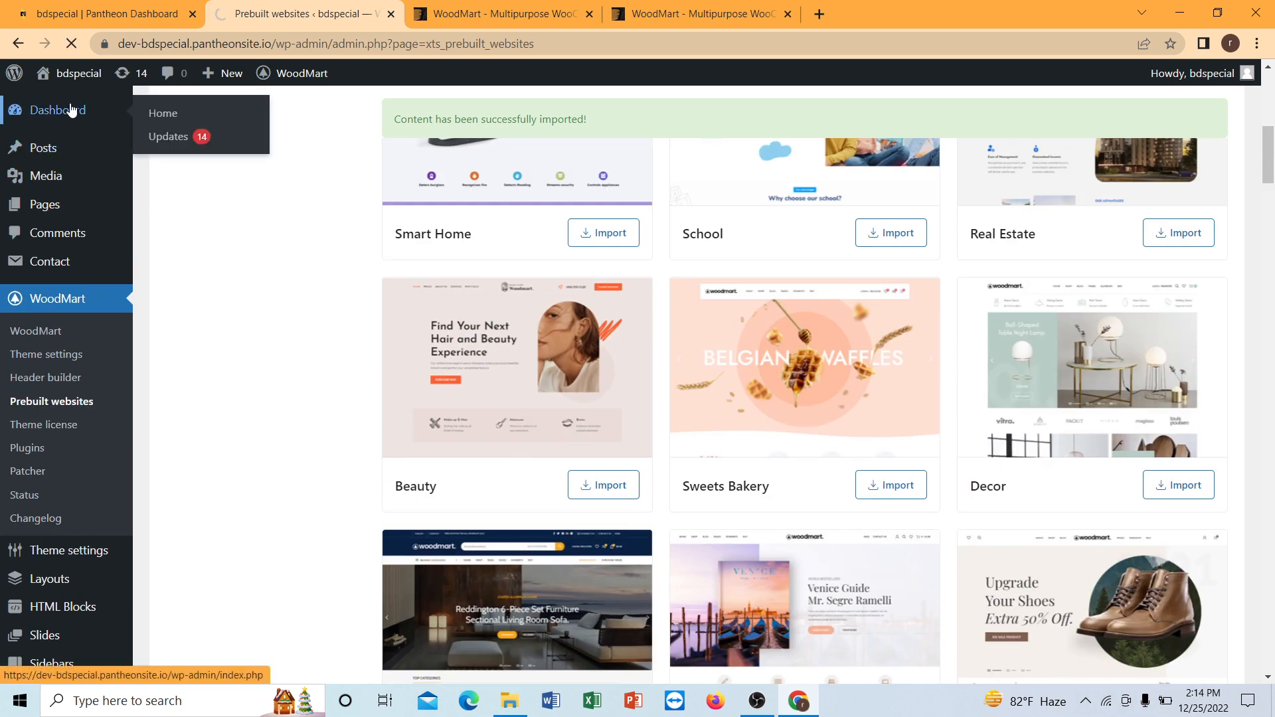
{"action": "left_click", "coordinate": [72, 110]}
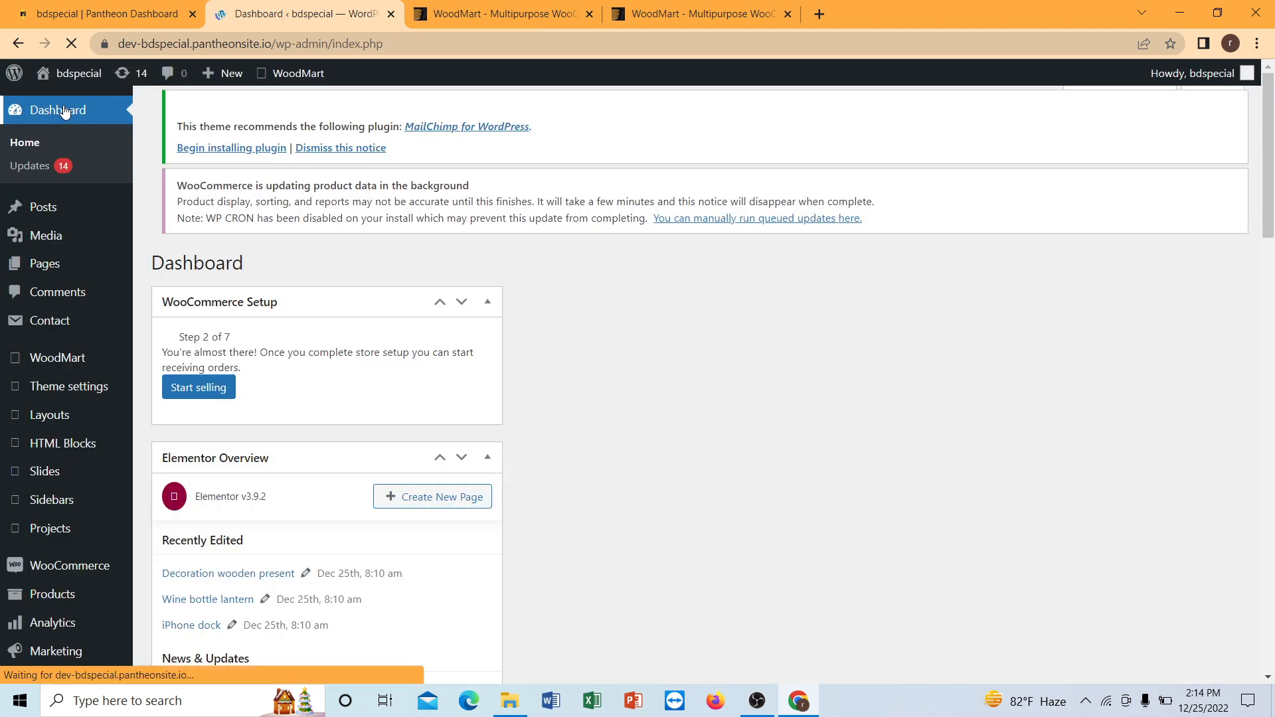
{"action": "mouse_move", "coordinate": [66, 83]}
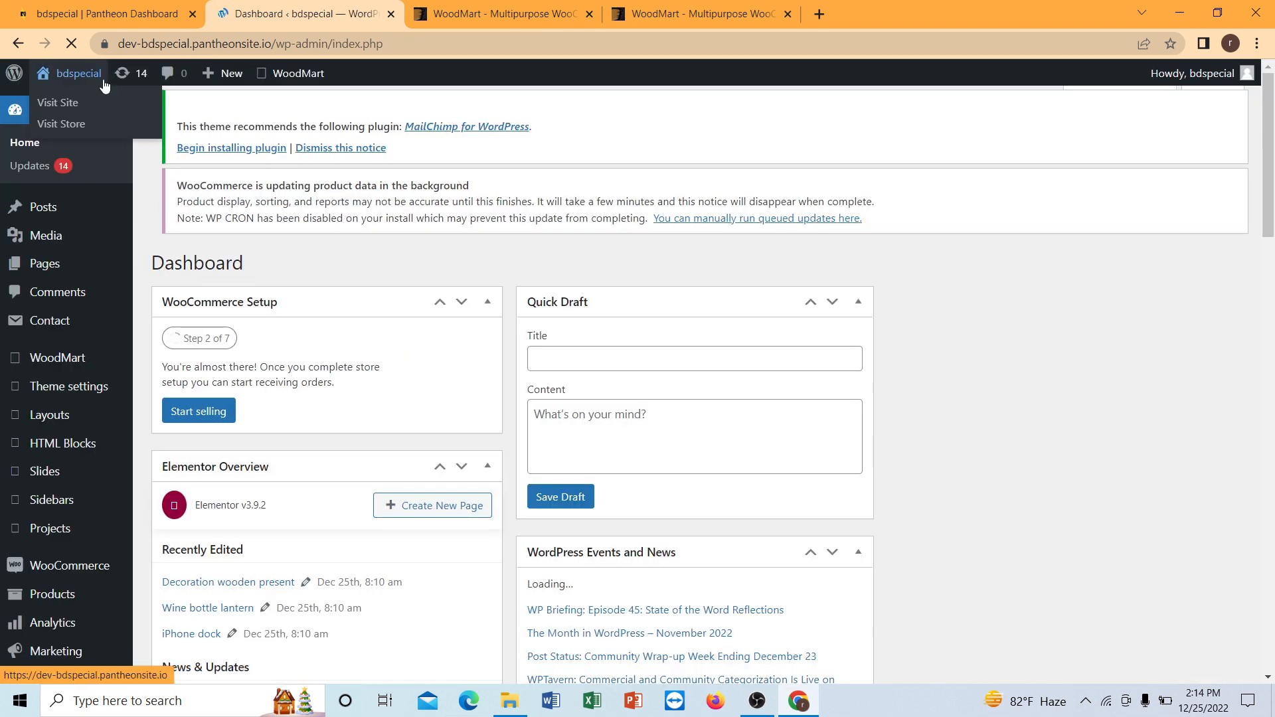
{"action": "right_click", "coordinate": [60, 75]}
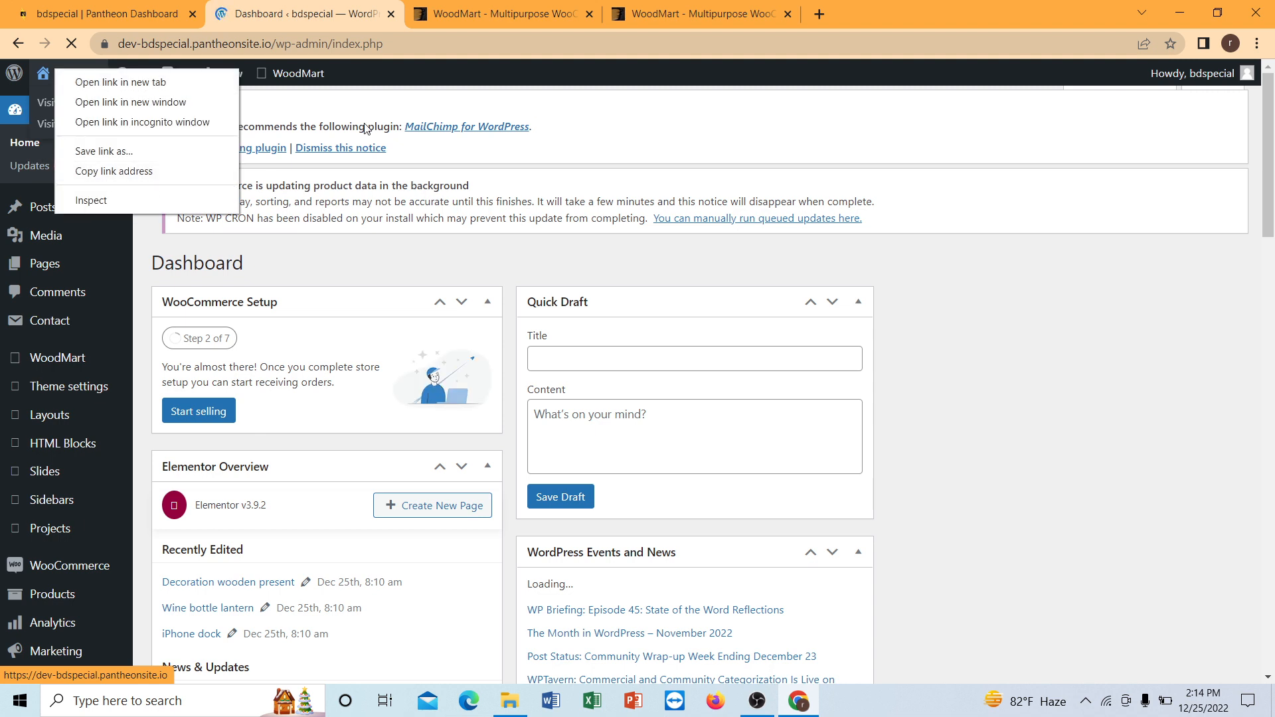
{"action": "left_click", "coordinate": [646, 153]}
Open the public bdspecial site in a new browser tab and switch to it.
{"action": "mouse_move", "coordinate": [82, 85]}
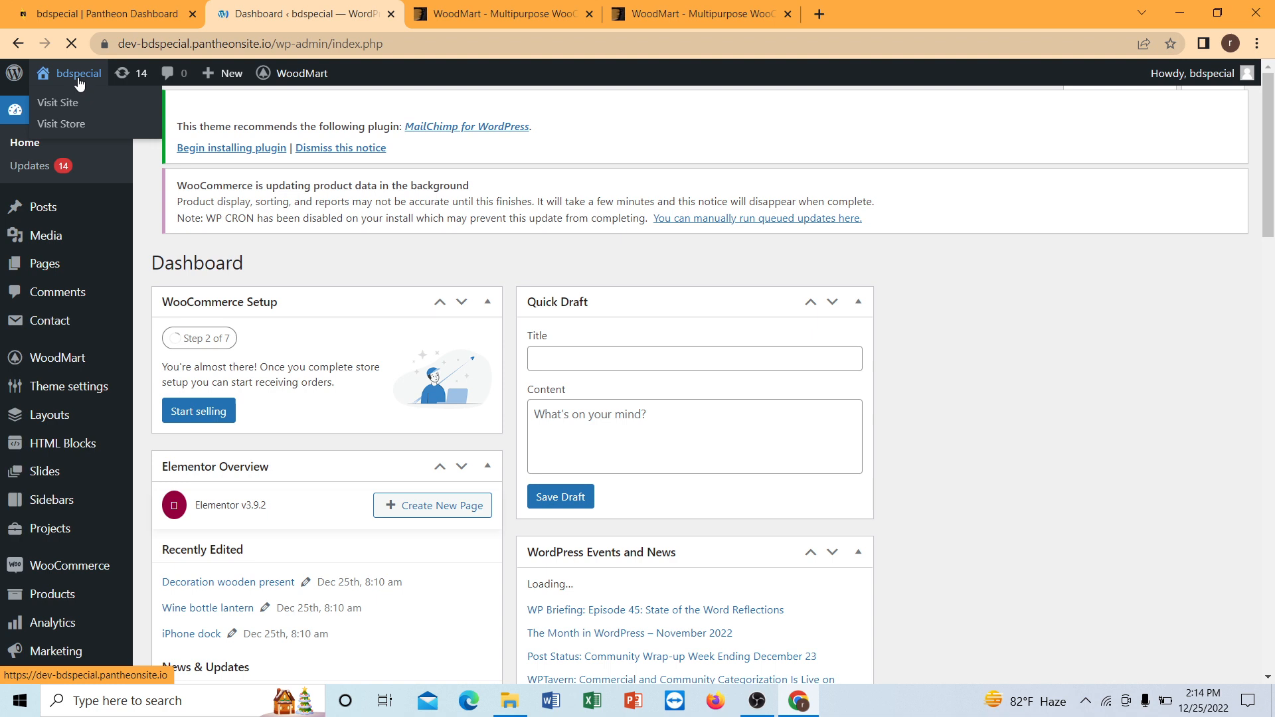
{"action": "right_click", "coordinate": [62, 105]}
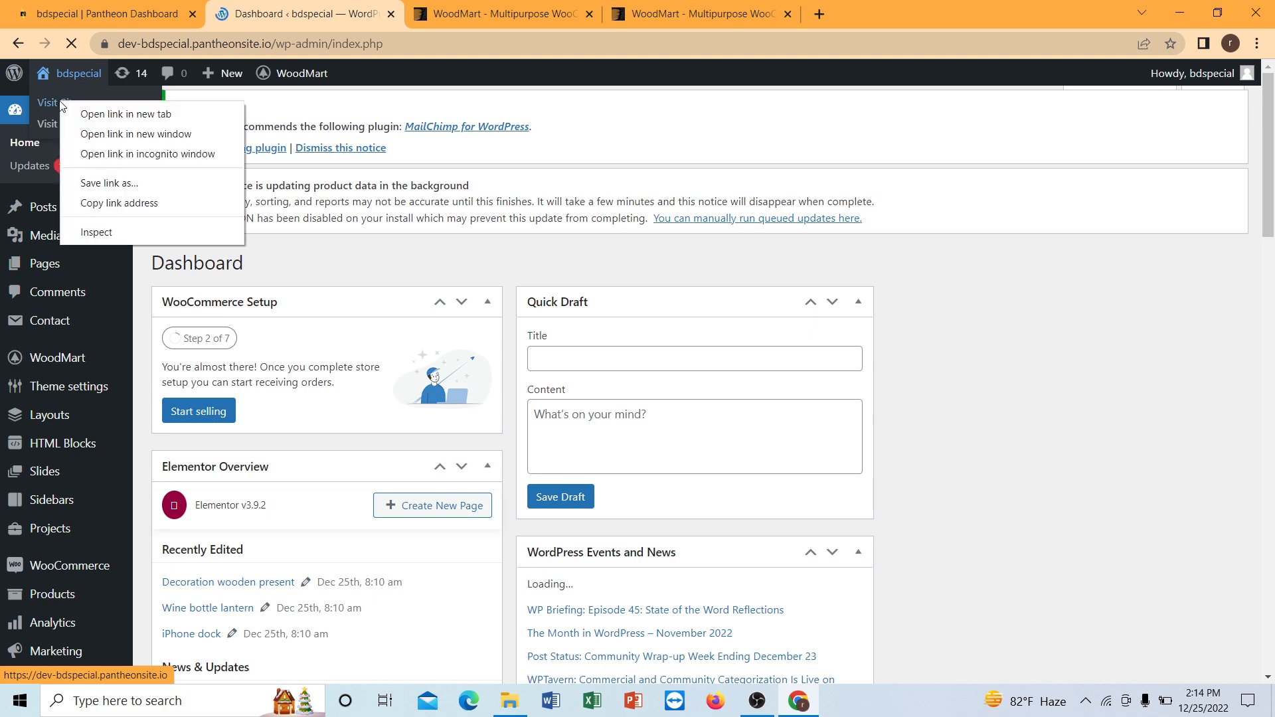
{"action": "left_click", "coordinate": [105, 116]}
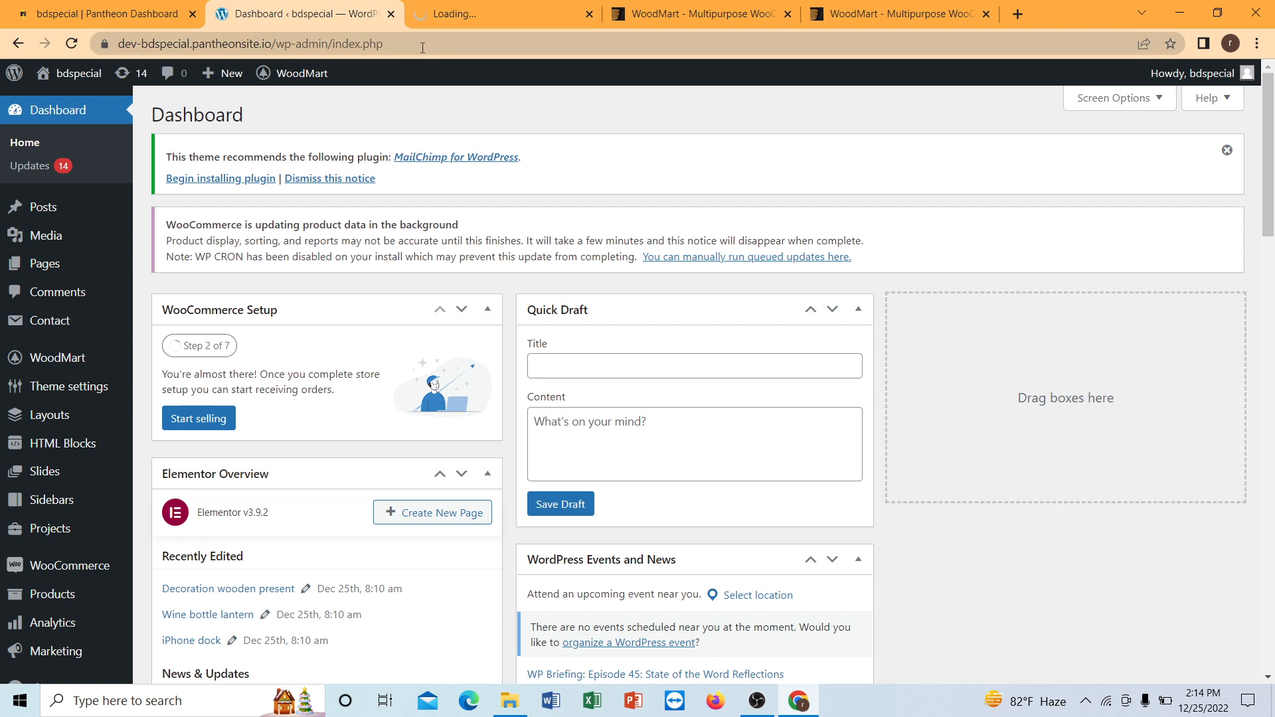
{"action": "left_click", "coordinate": [515, 2]}
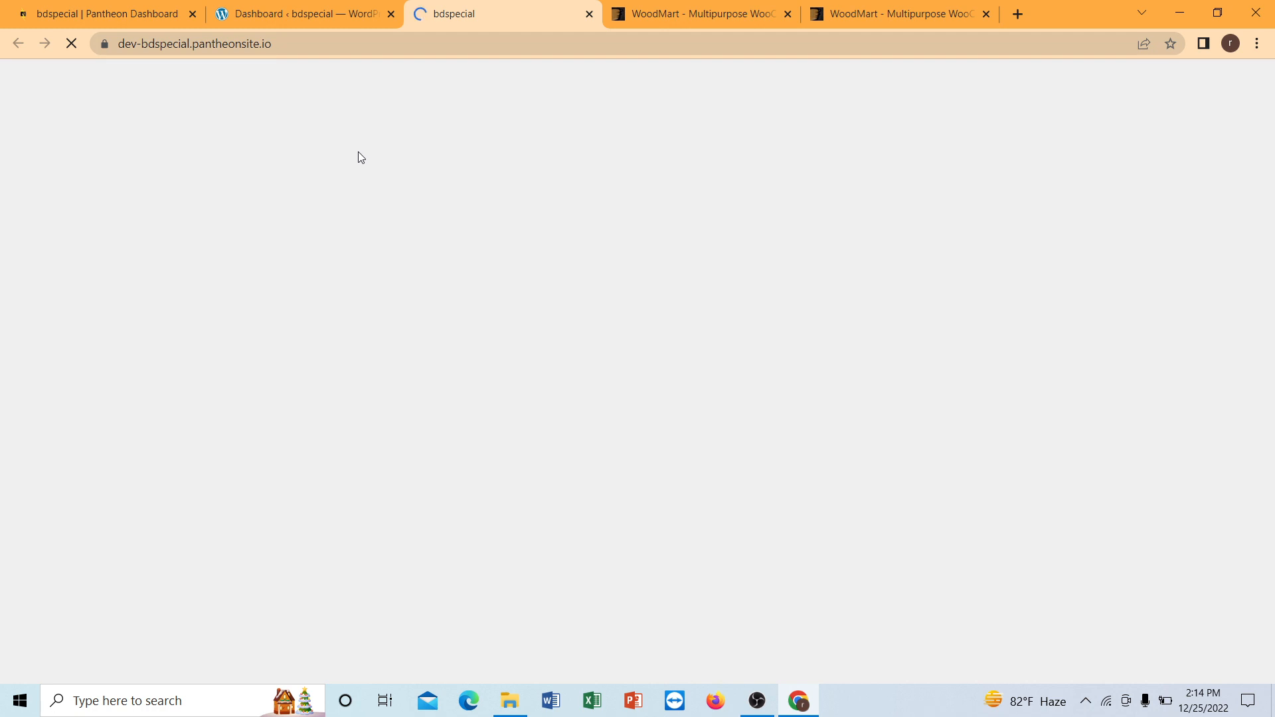
{"action": "left_click", "coordinate": [340, 10]}
{"action": "left_click", "coordinate": [472, 8]}
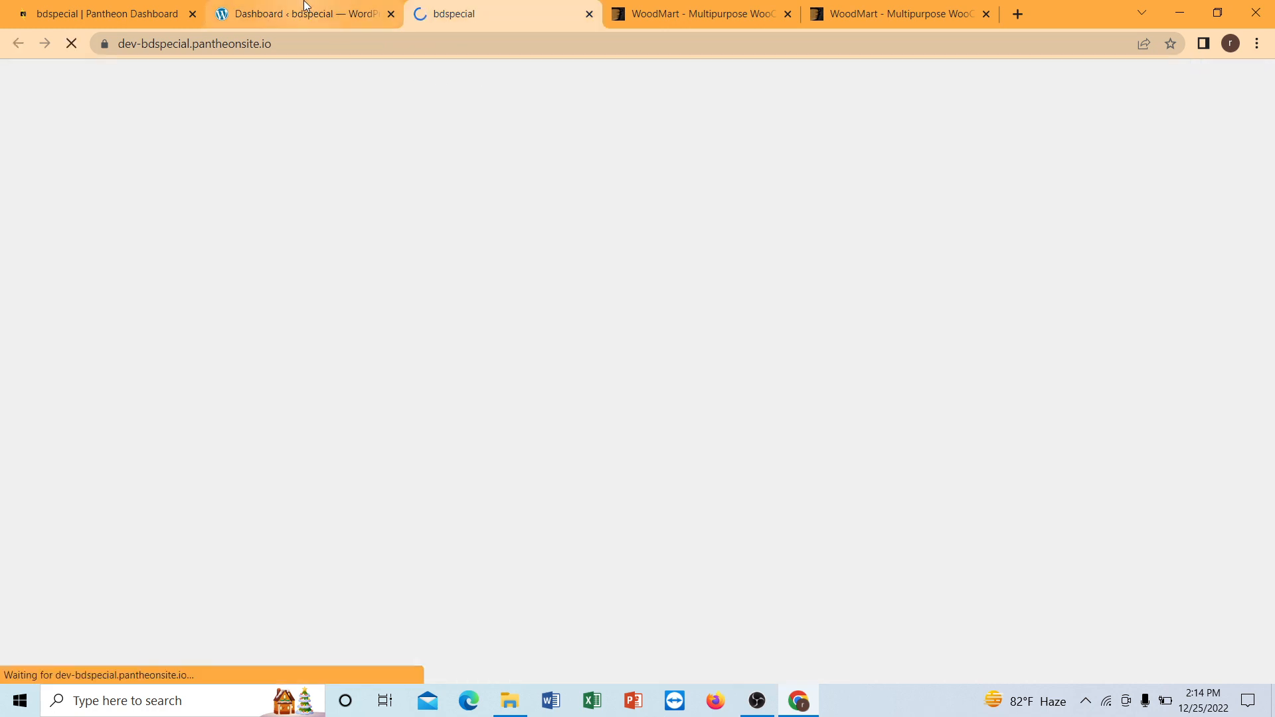
{"action": "left_click", "coordinate": [305, 9]}
{"action": "left_click", "coordinate": [507, 2]}
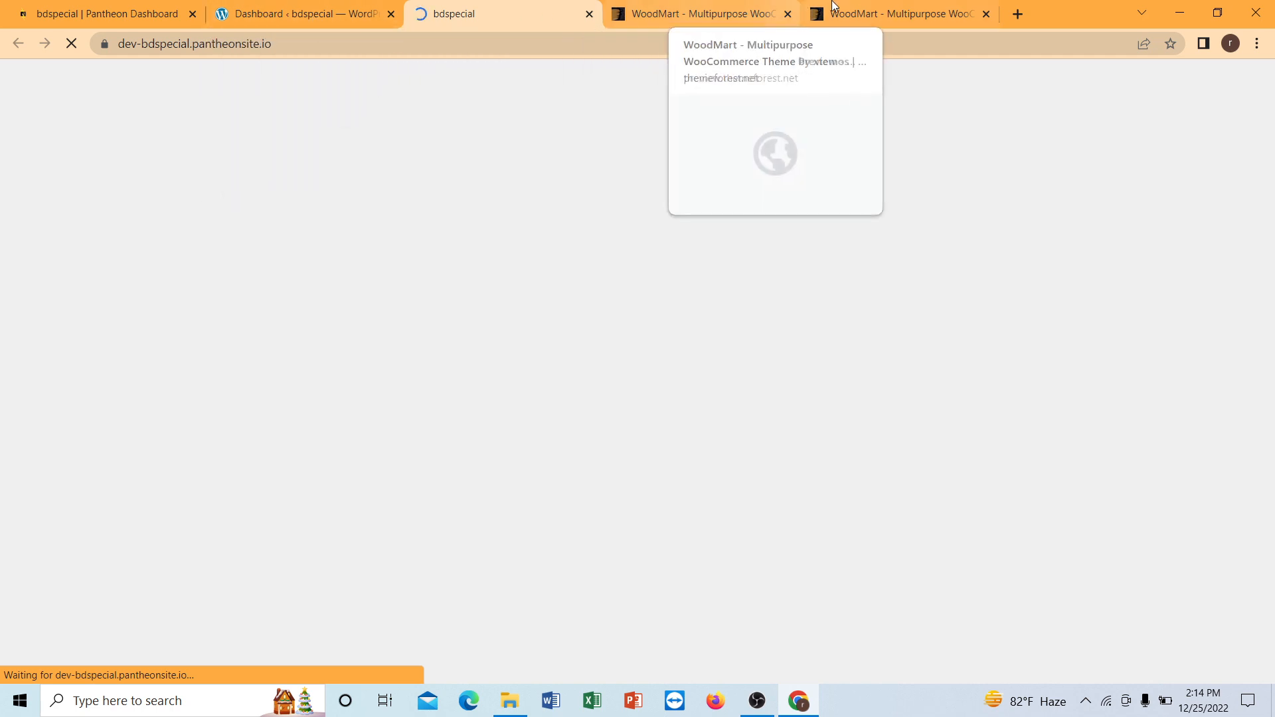
Close the two WoodMart ThemeForest tabs and return to the WordPress dashboard tab.
{"action": "left_click", "coordinate": [787, 13]}
{"action": "left_click", "coordinate": [787, 13]}
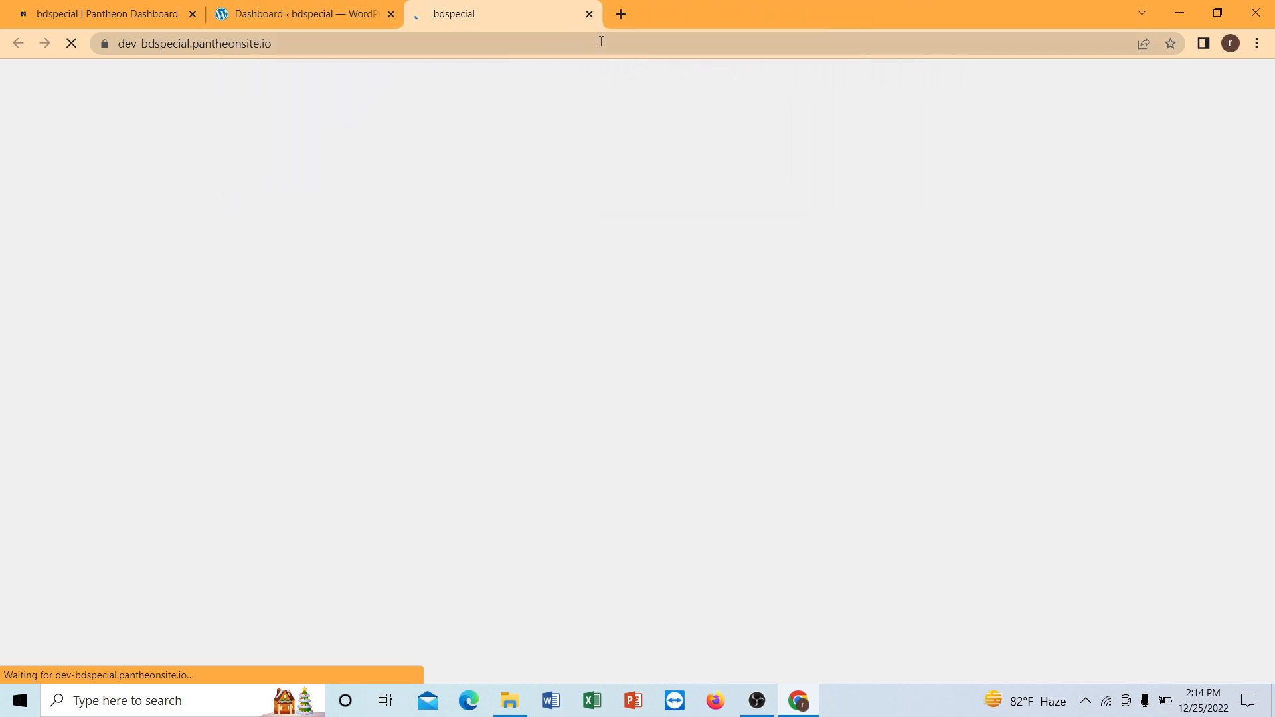
{"action": "left_click", "coordinate": [307, 12]}
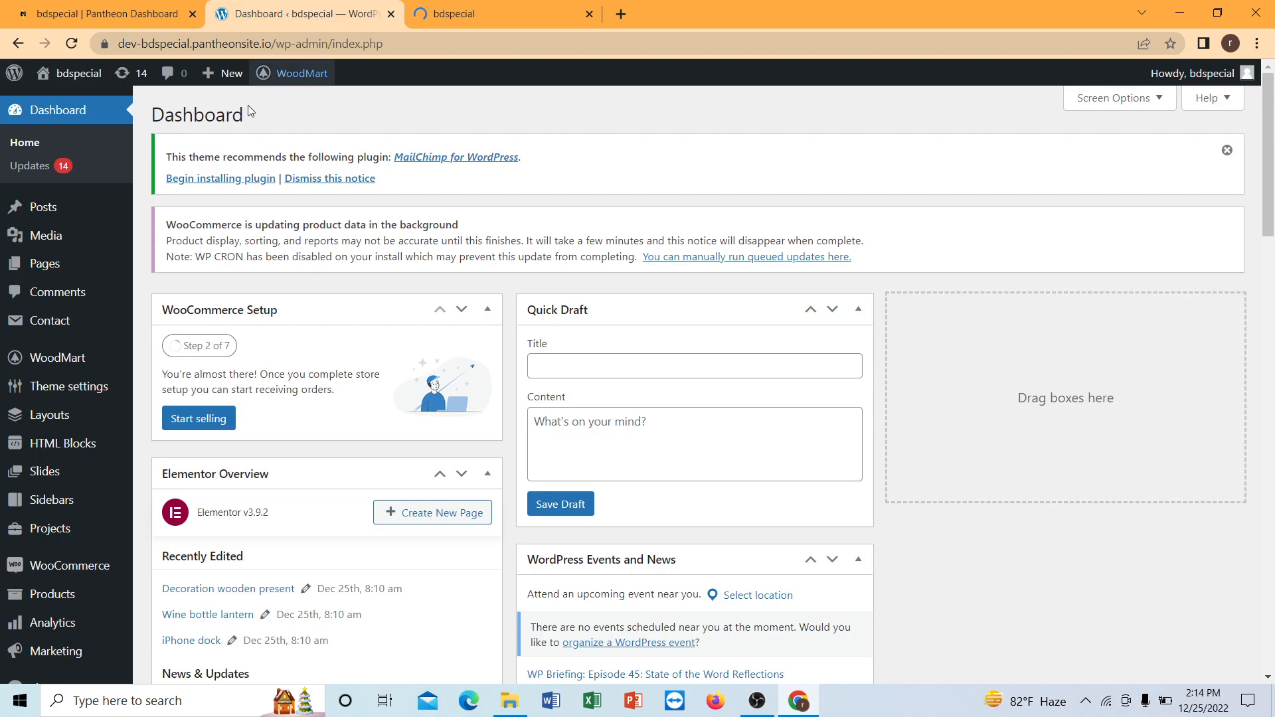
Open the list of all the site's pages in the WordPress admin.
{"action": "scroll", "coordinate": [225, 196], "scroll_direction": "down", "scroll_amount": 4}
{"action": "scroll", "coordinate": [232, 195], "scroll_direction": "up", "scroll_amount": 3}
{"action": "scroll", "coordinate": [233, 194], "scroll_direction": "up", "scroll_amount": 2}
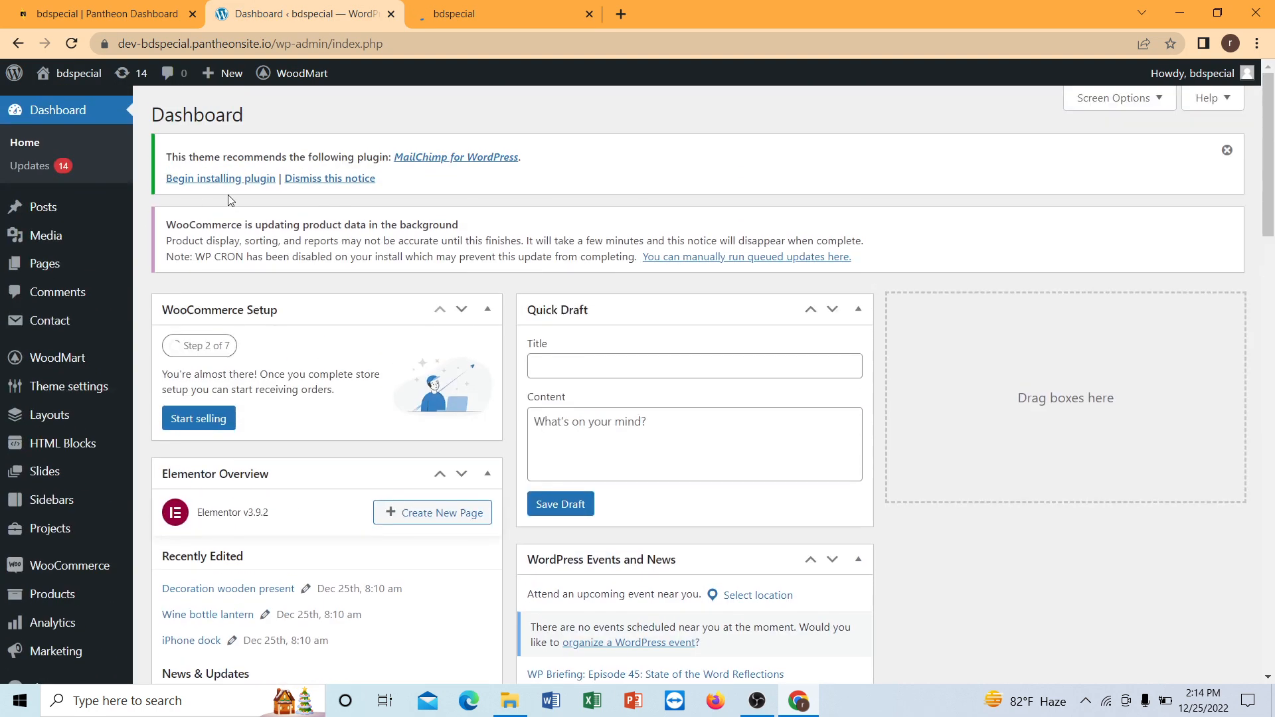
{"action": "mouse_move", "coordinate": [110, 264]}
{"action": "left_click", "coordinate": [176, 268]}
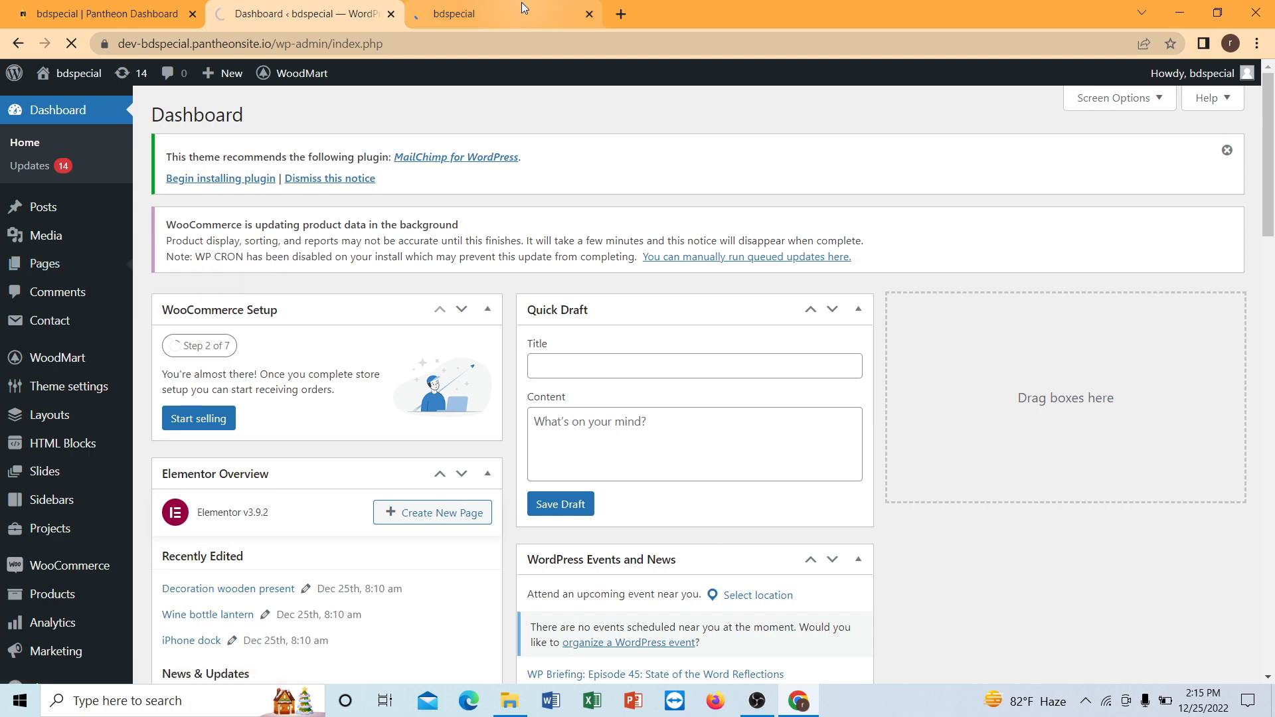
{"action": "left_click", "coordinate": [494, 10]}
{"action": "left_click", "coordinate": [341, 11]}
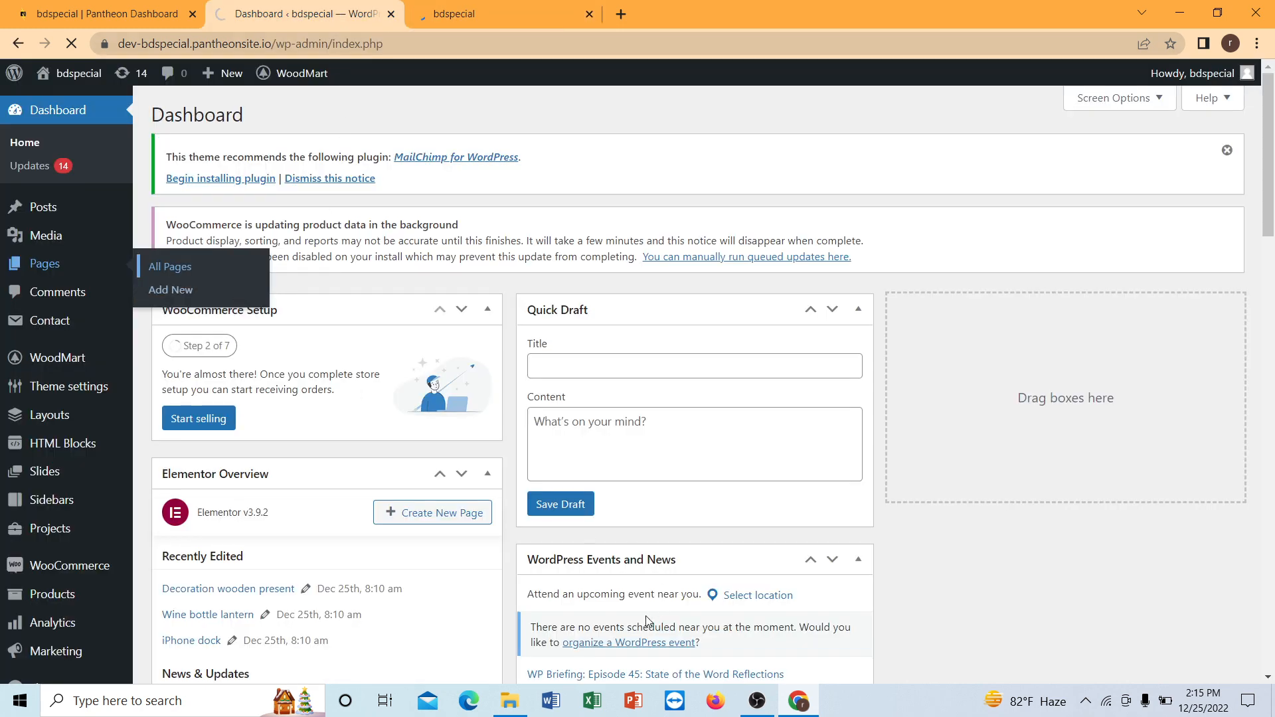
{"action": "left_click", "coordinate": [757, 700]}
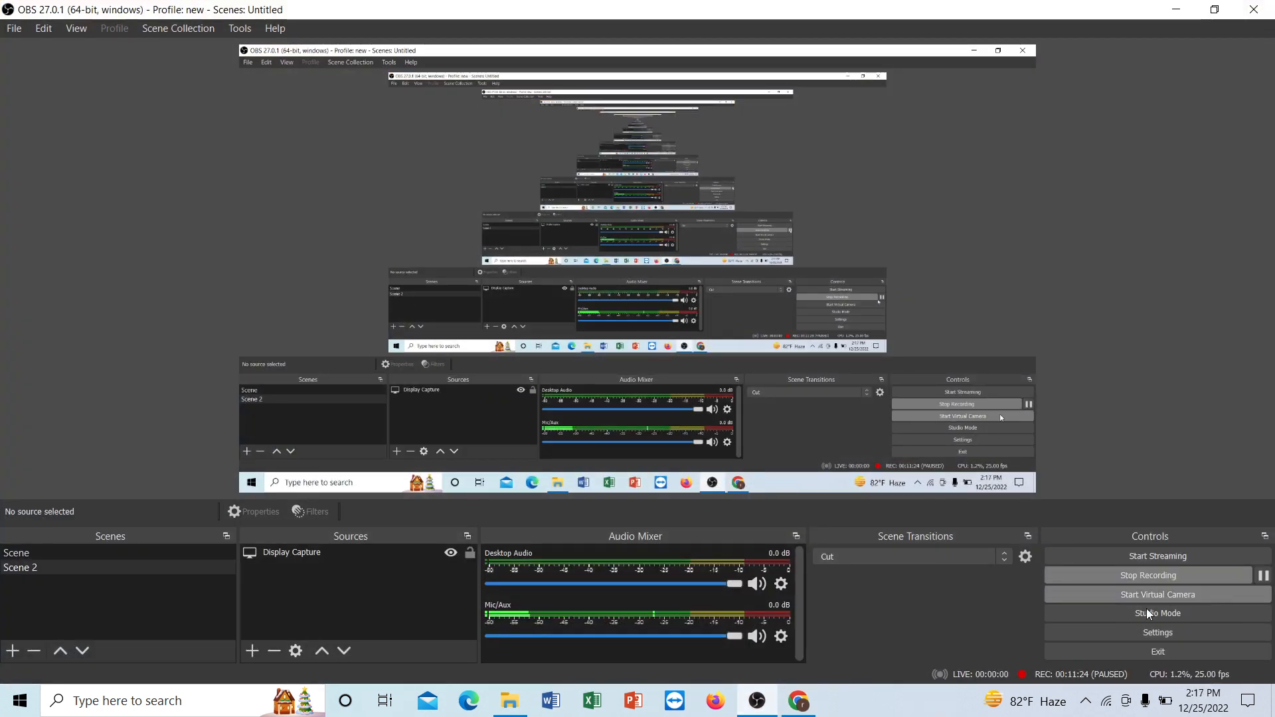
{"action": "left_click", "coordinate": [769, 698]}
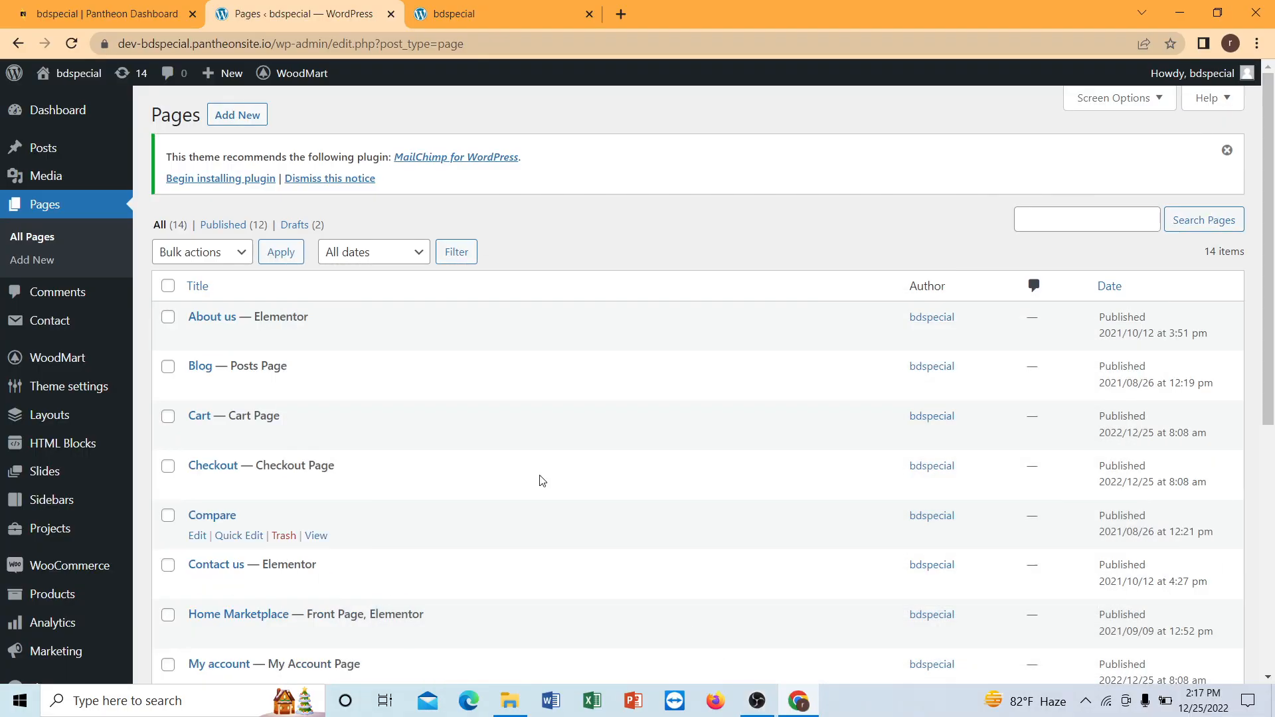
Look through the full list of pages on the site, down to the end of the table.
{"action": "scroll", "coordinate": [194, 247], "scroll_direction": "down", "scroll_amount": 2}
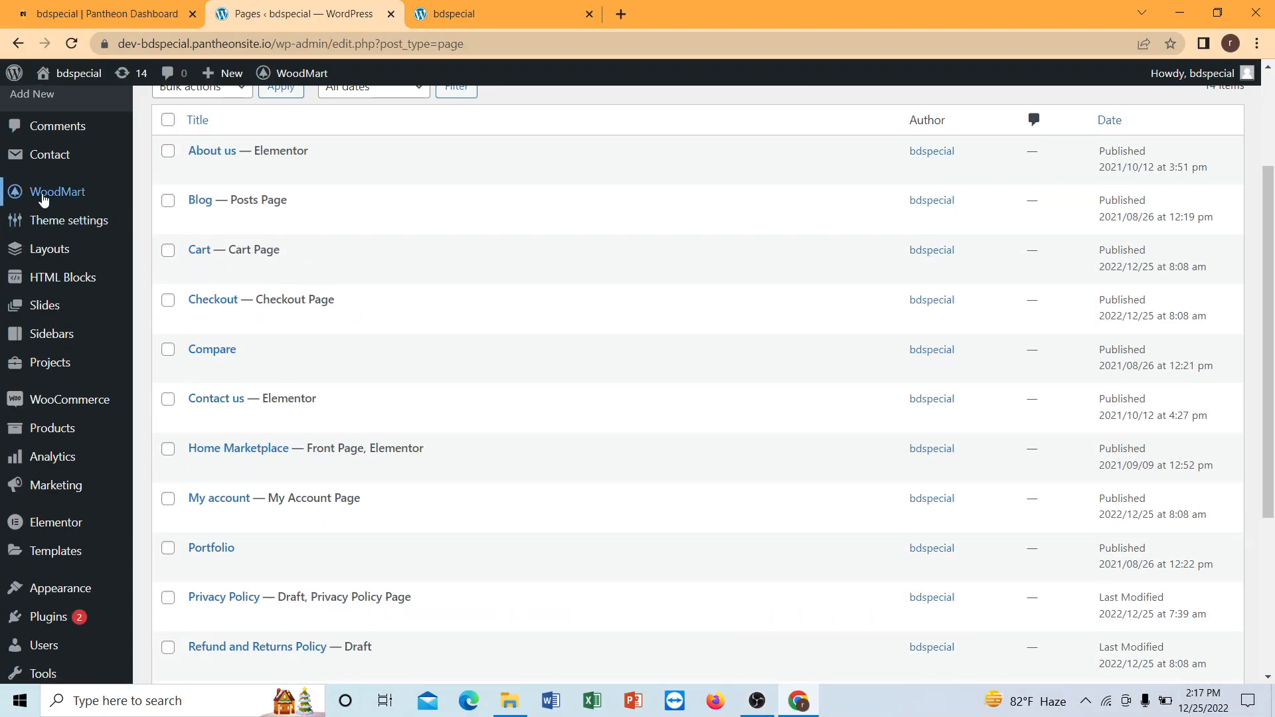
{"action": "scroll", "coordinate": [44, 200], "scroll_direction": "up", "scroll_amount": 2}
{"action": "scroll", "coordinate": [312, 318], "scroll_direction": "down", "scroll_amount": 2}
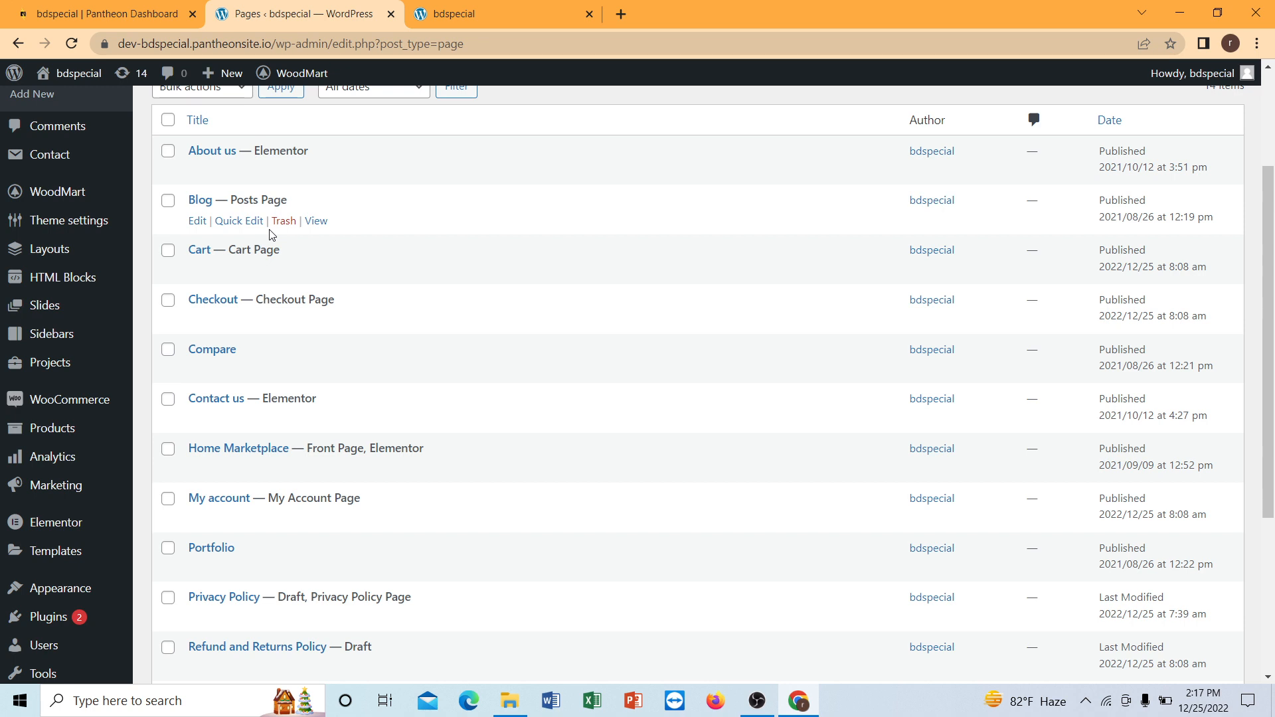
{"action": "scroll", "coordinate": [205, 171], "scroll_direction": "up", "scroll_amount": 1}
{"action": "scroll", "coordinate": [219, 212], "scroll_direction": "down", "scroll_amount": 1}
{"action": "scroll", "coordinate": [230, 222], "scroll_direction": "down", "scroll_amount": 1}
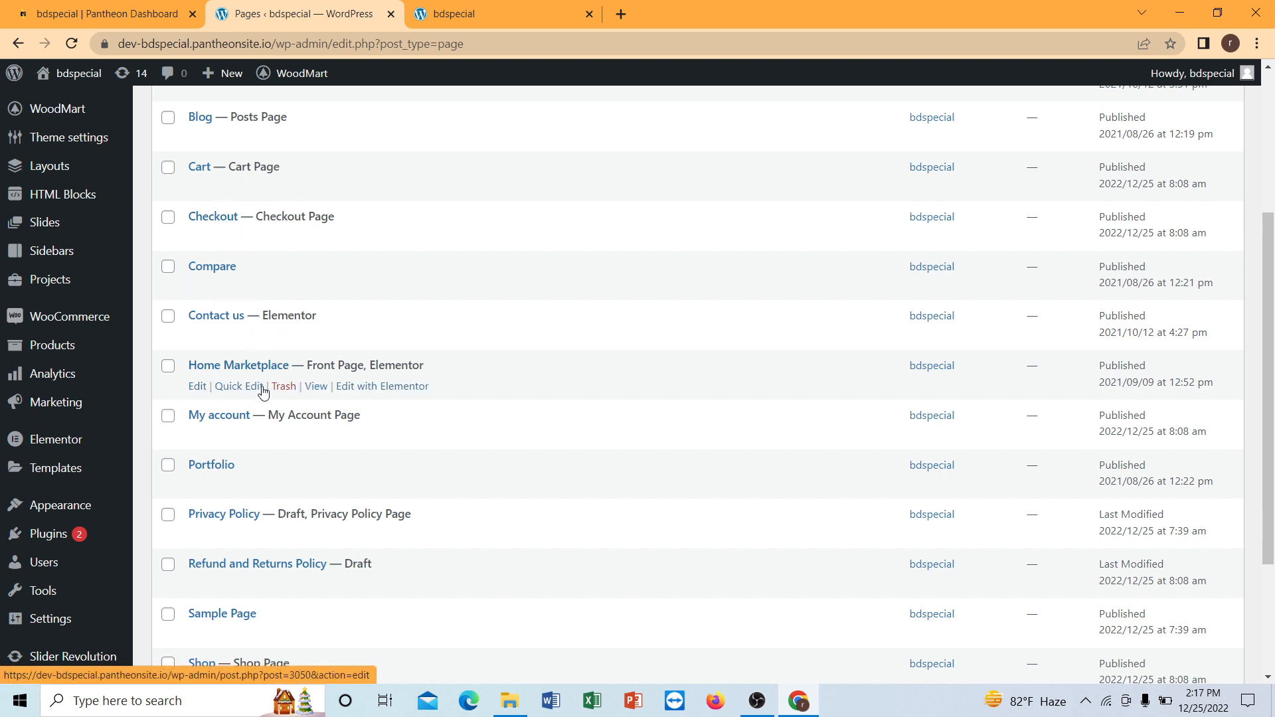
{"action": "scroll", "coordinate": [385, 392], "scroll_direction": "down", "scroll_amount": 2}
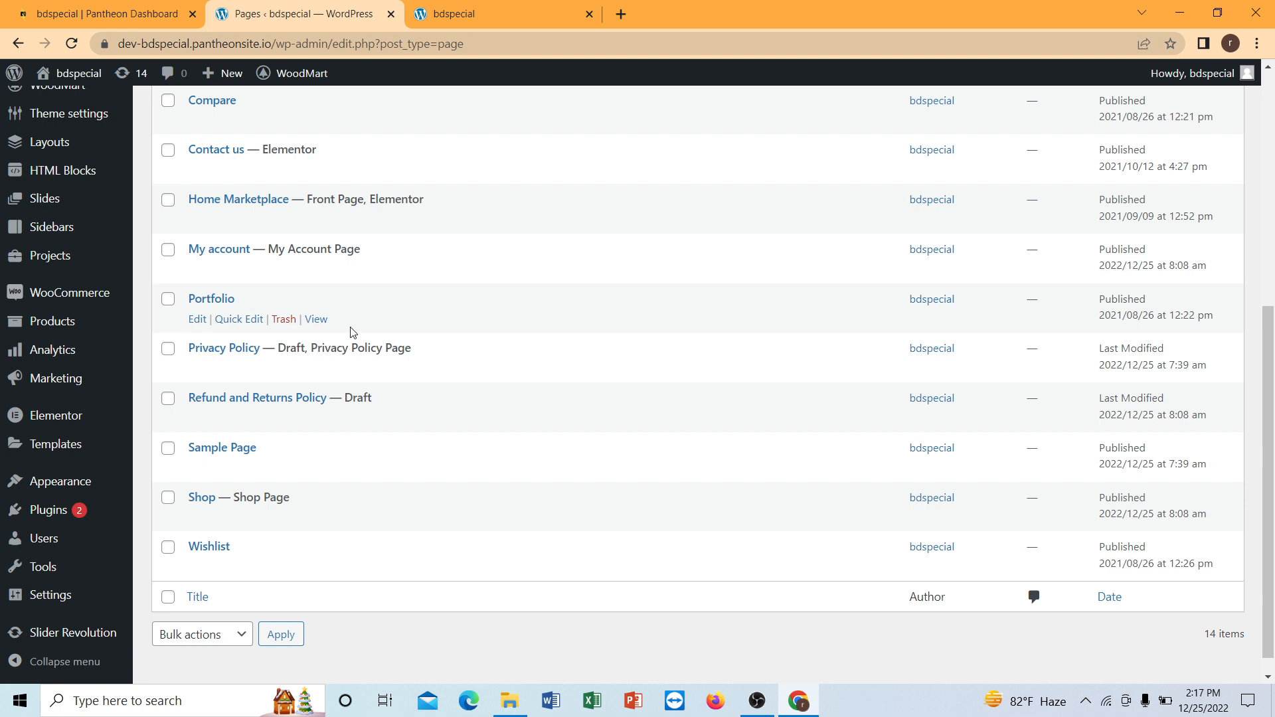
{"action": "scroll", "coordinate": [319, 371], "scroll_direction": "down", "scroll_amount": 1}
Switch to the public bdspecial site and examine the imported homepage's product sections, header and promotional banners.
{"action": "key", "text": "ctrl+Tab"}
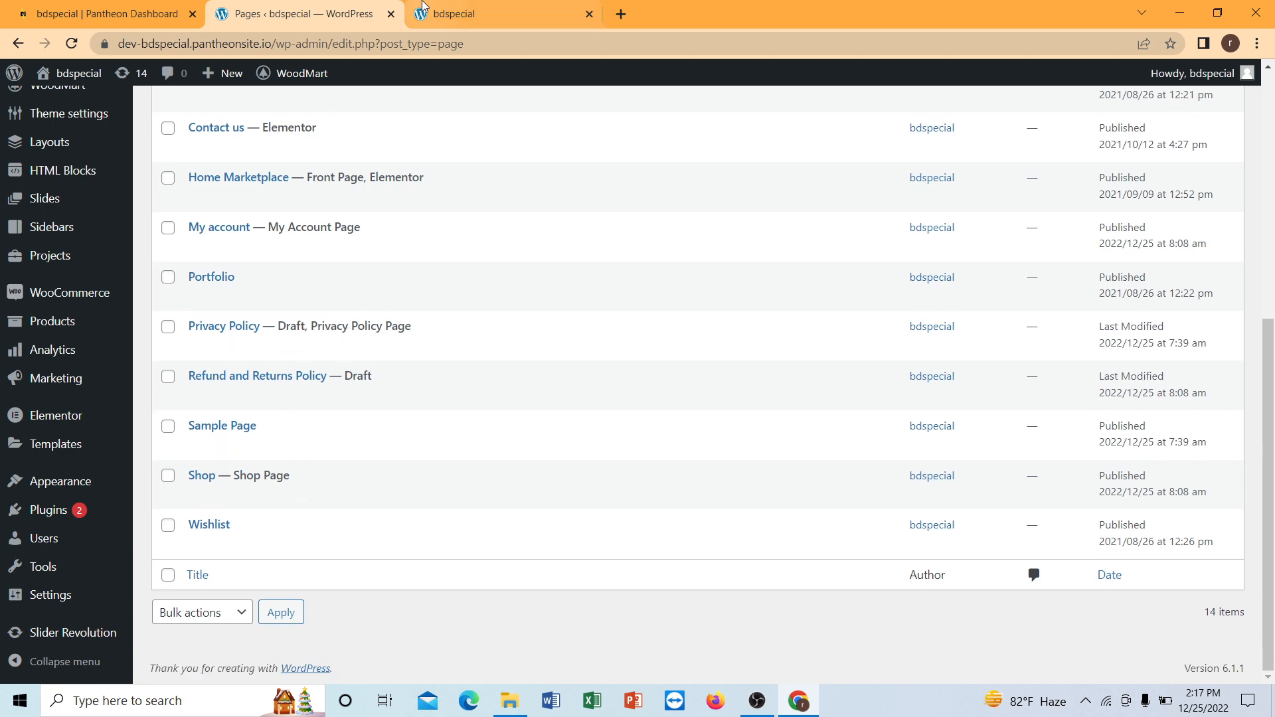
{"action": "left_click", "coordinate": [55, 150]}
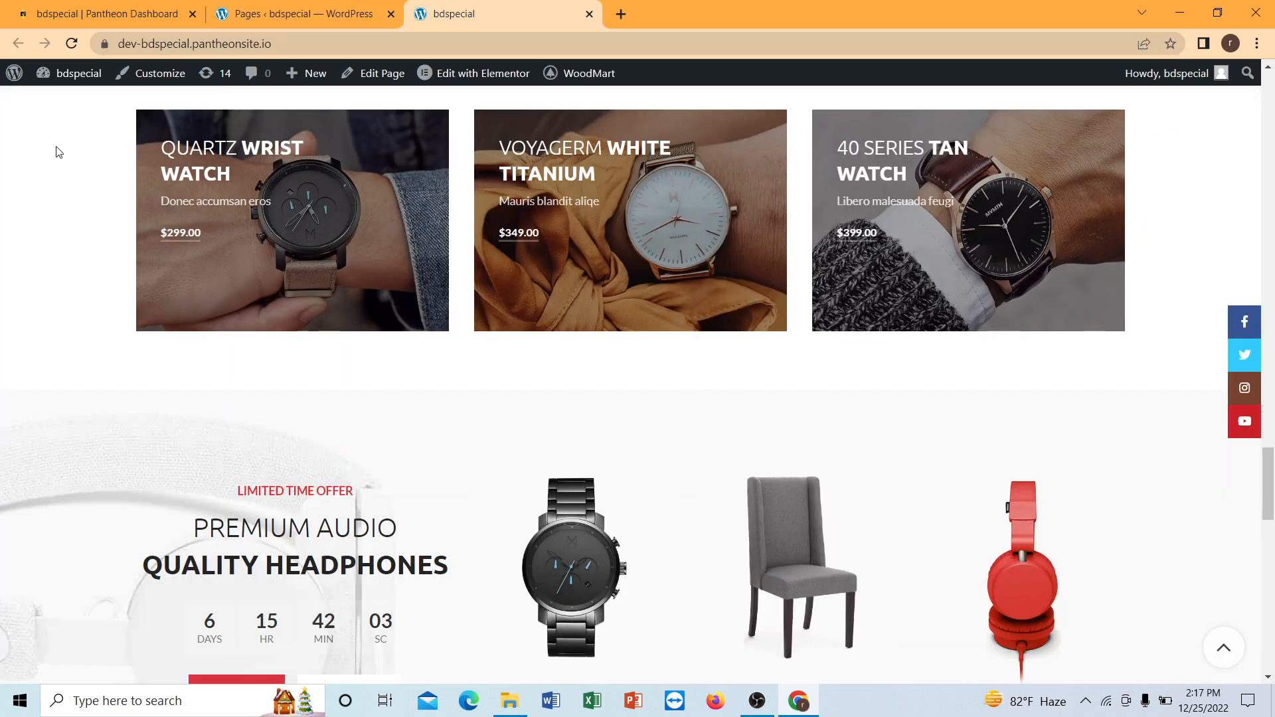
{"action": "scroll", "coordinate": [398, 157], "scroll_direction": "up", "scroll_amount": 10}
{"action": "scroll", "coordinate": [398, 160], "scroll_direction": "up", "scroll_amount": 15}
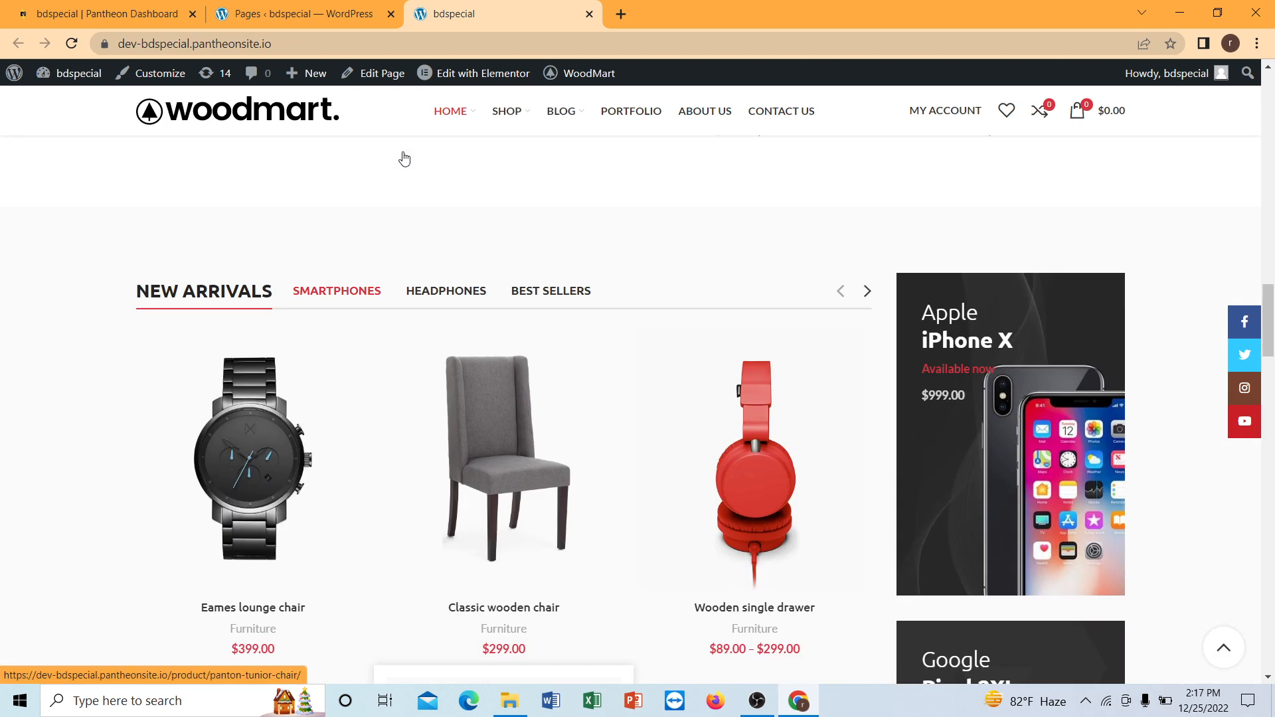
{"action": "scroll", "coordinate": [399, 173], "scroll_direction": "up", "scroll_amount": 5}
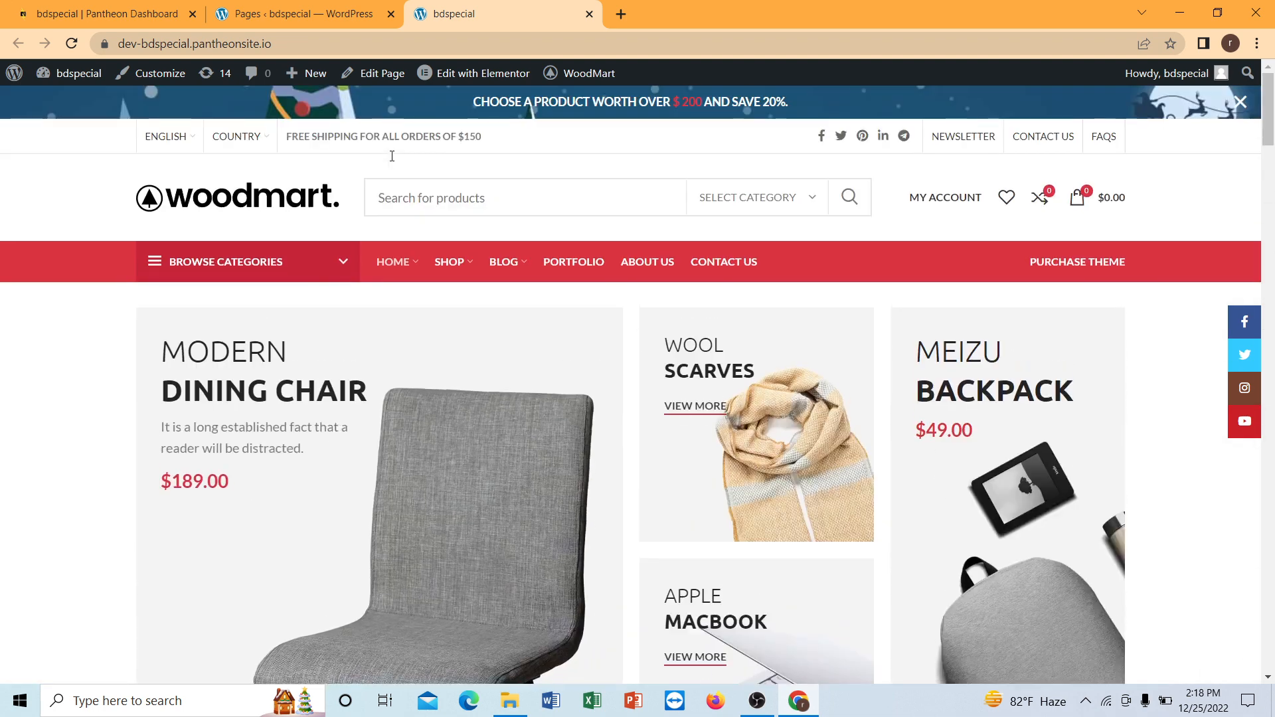
{"action": "scroll", "coordinate": [412, 194], "scroll_direction": "down", "scroll_amount": 3}
{"action": "scroll", "coordinate": [412, 193], "scroll_direction": "up", "scroll_amount": 3}
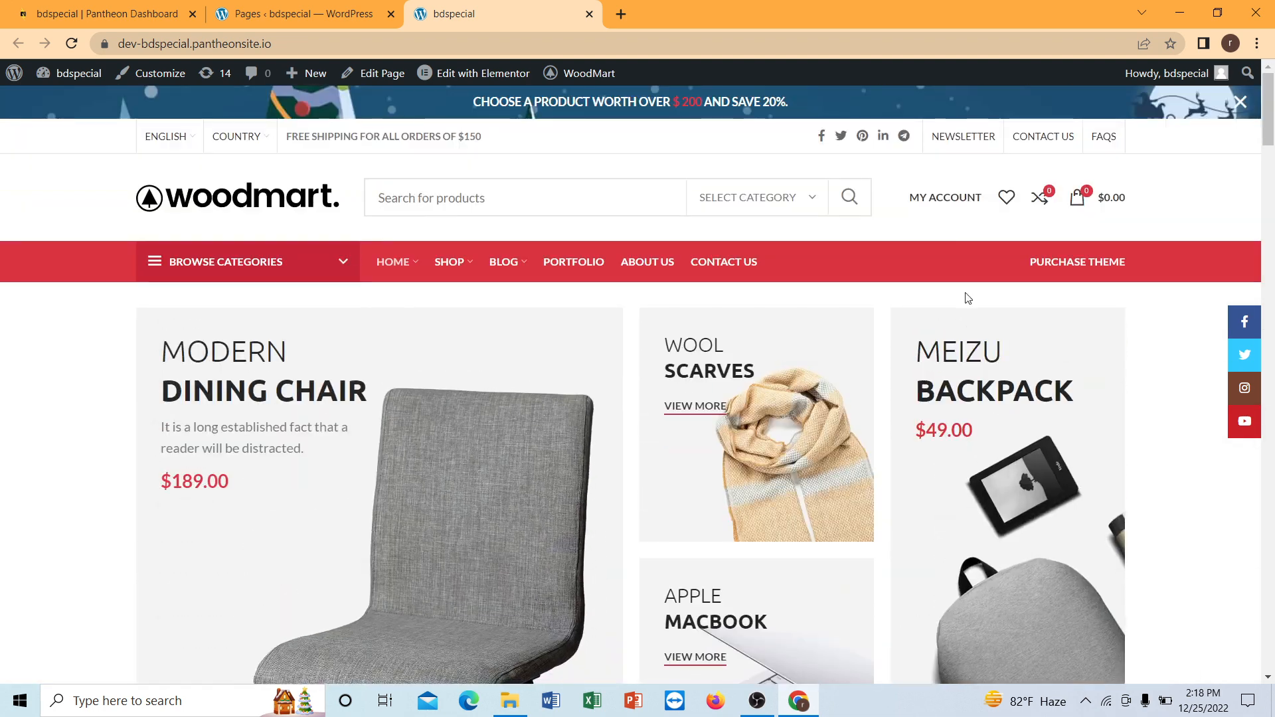
{"action": "scroll", "coordinate": [965, 305], "scroll_direction": "down", "scroll_amount": 1}
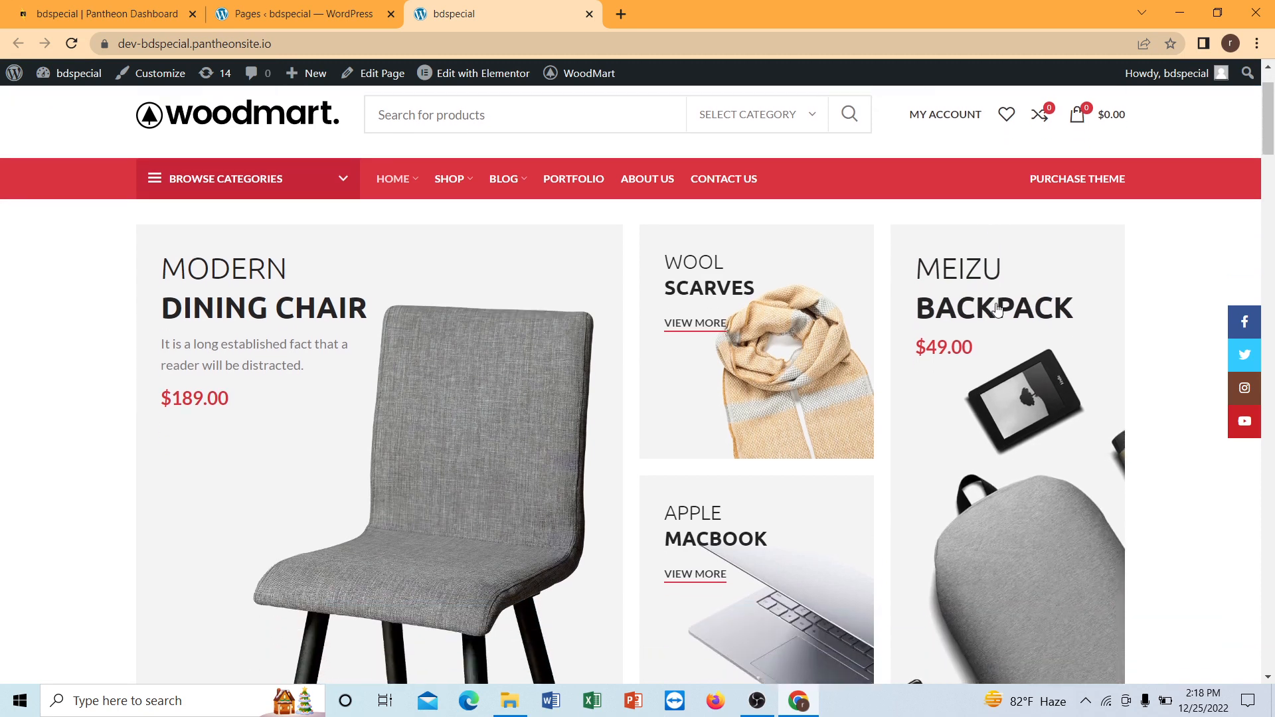
{"action": "scroll", "coordinate": [372, 302], "scroll_direction": "up", "scroll_amount": 1}
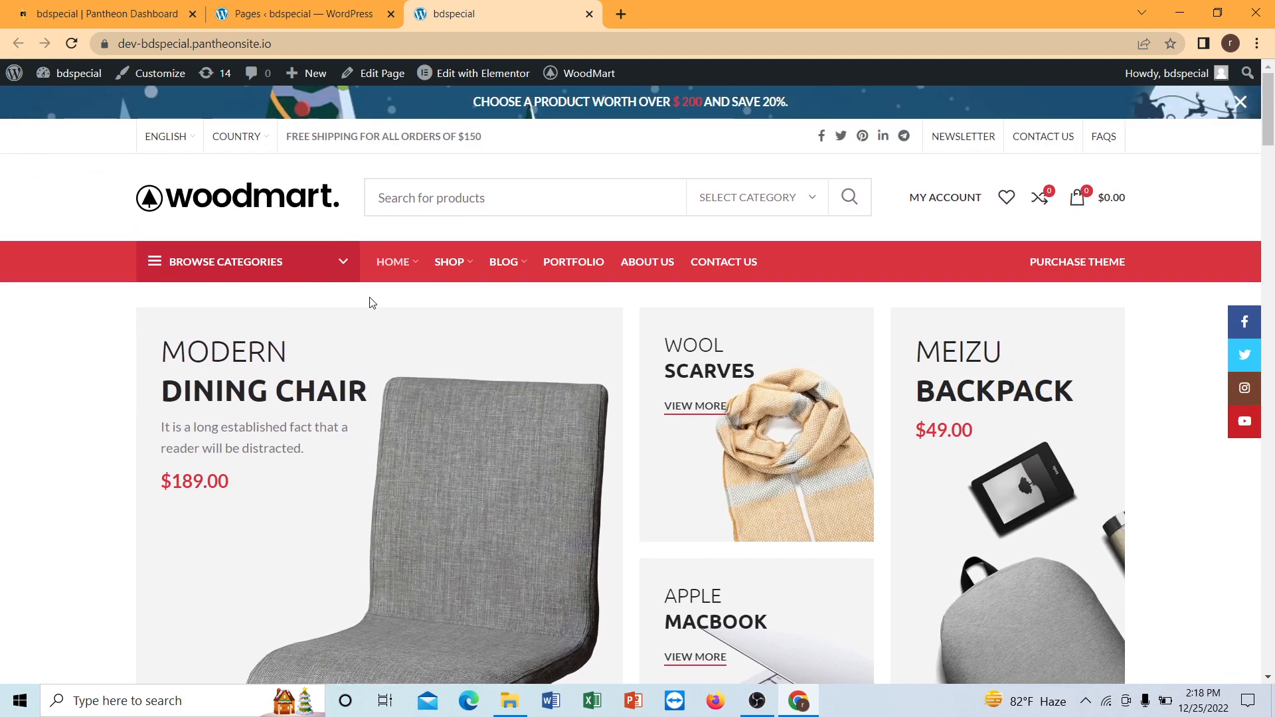